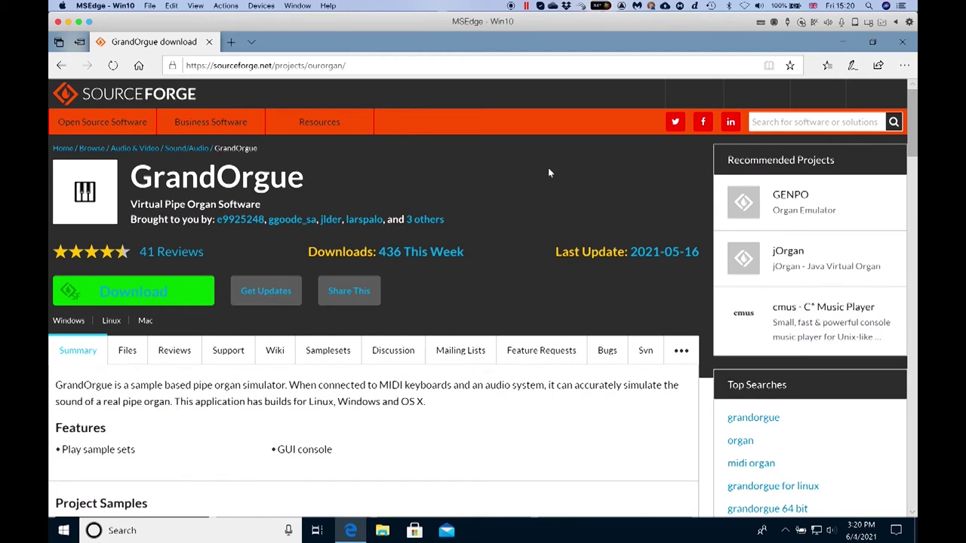
Download GrandOrgue-0.3.1.2330-156.3-win64.exe from SourceForge and save the file in Edge
click(156, 292)
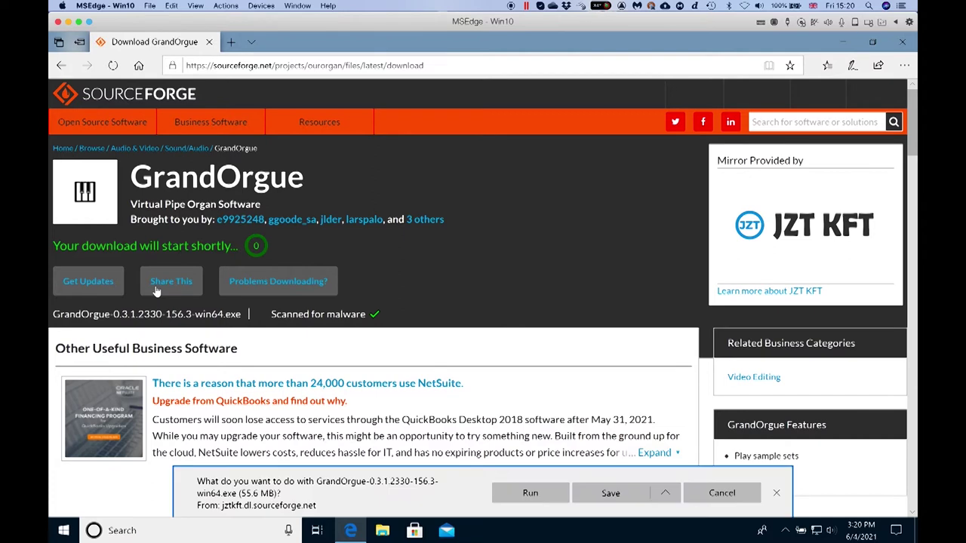
click(607, 494)
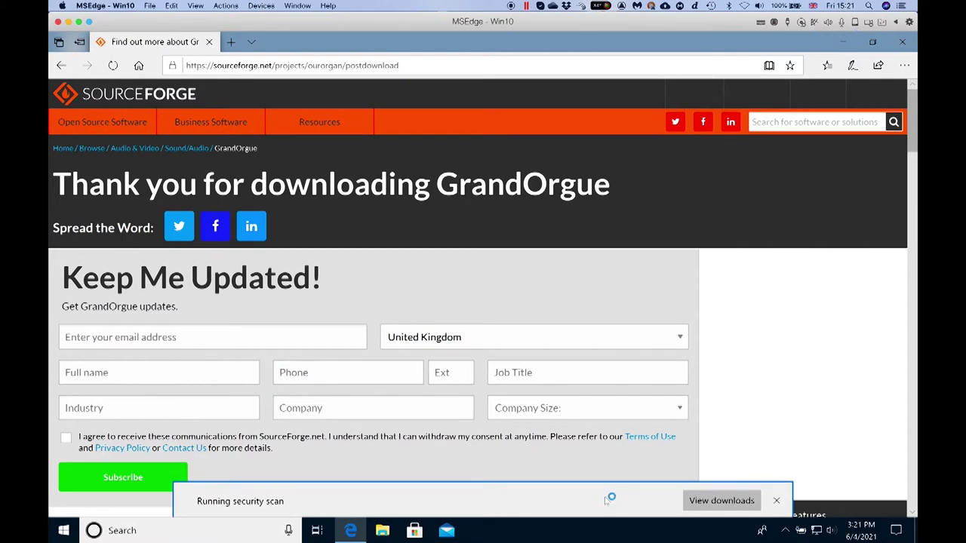
Run the downloaded GrandOrgue installer from Edge's downloads list and allow it to make changes
click(721, 501)
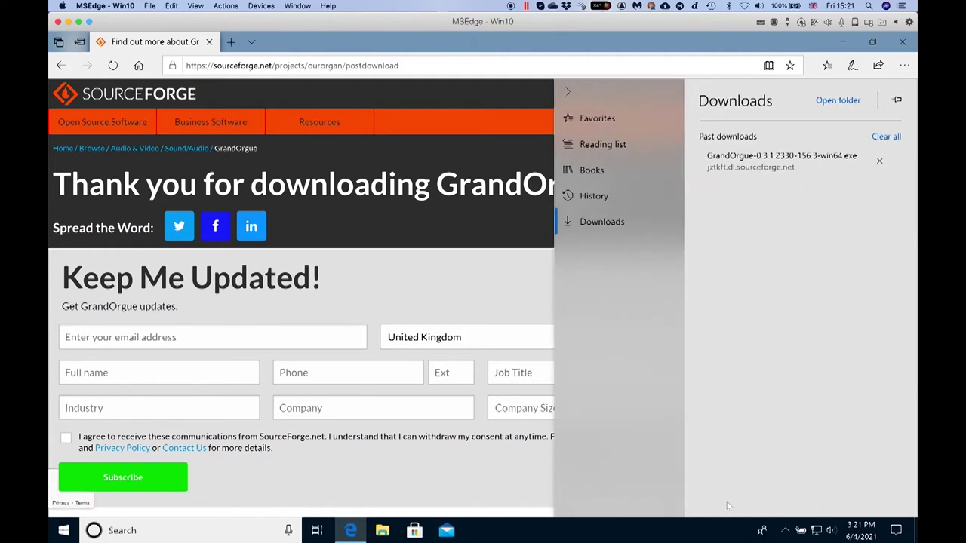
click(759, 158)
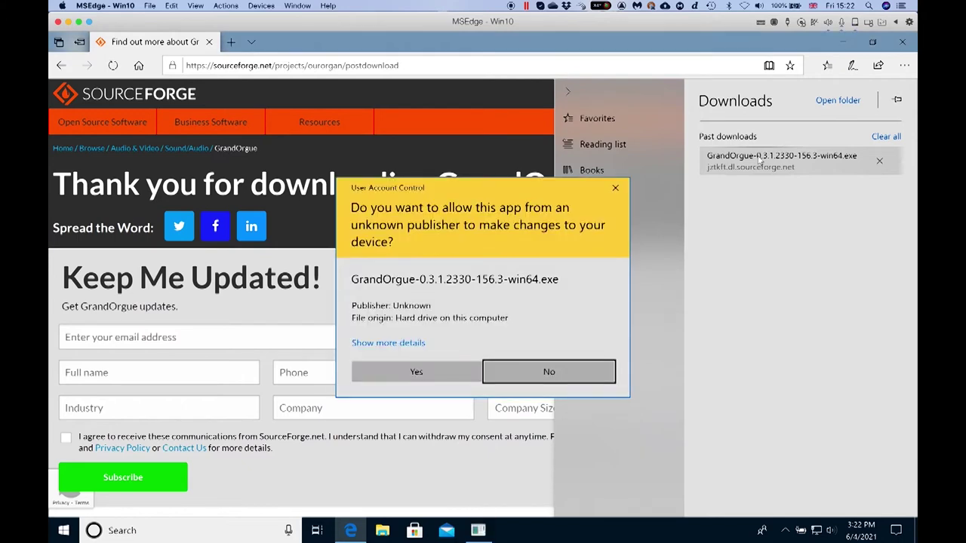
click(415, 371)
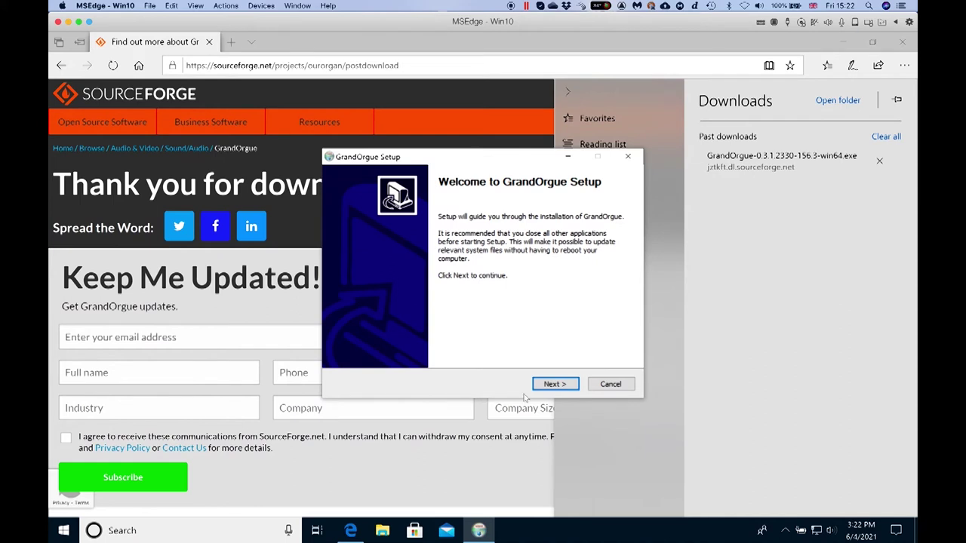
Install GrandOrgue to C:\Program Files\GrandOrgue with default shortcuts, then minimize the browser
click(550, 384)
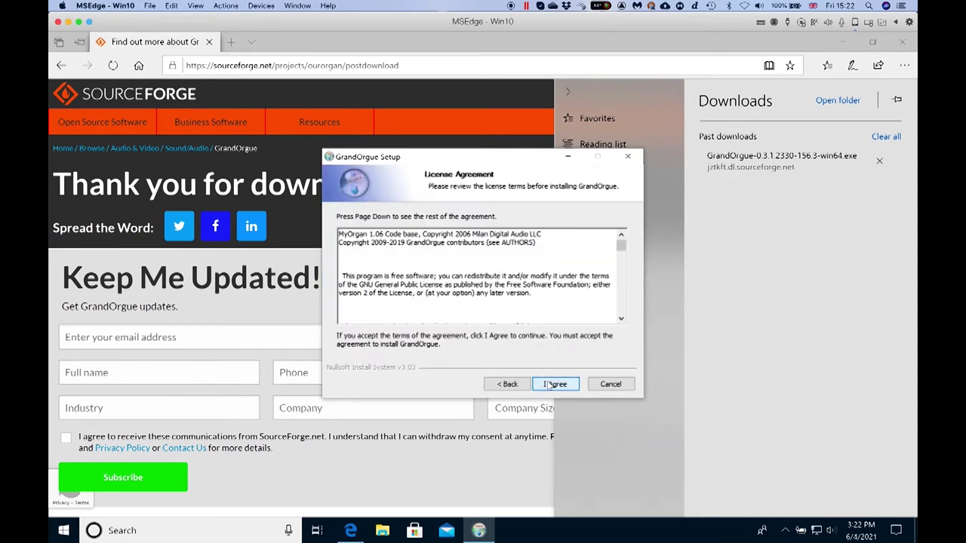
click(549, 385)
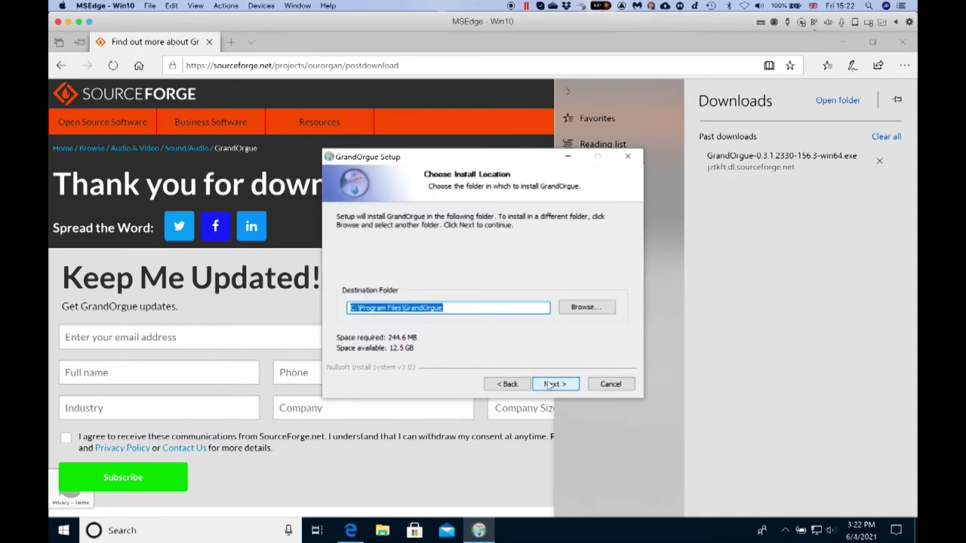
click(549, 385)
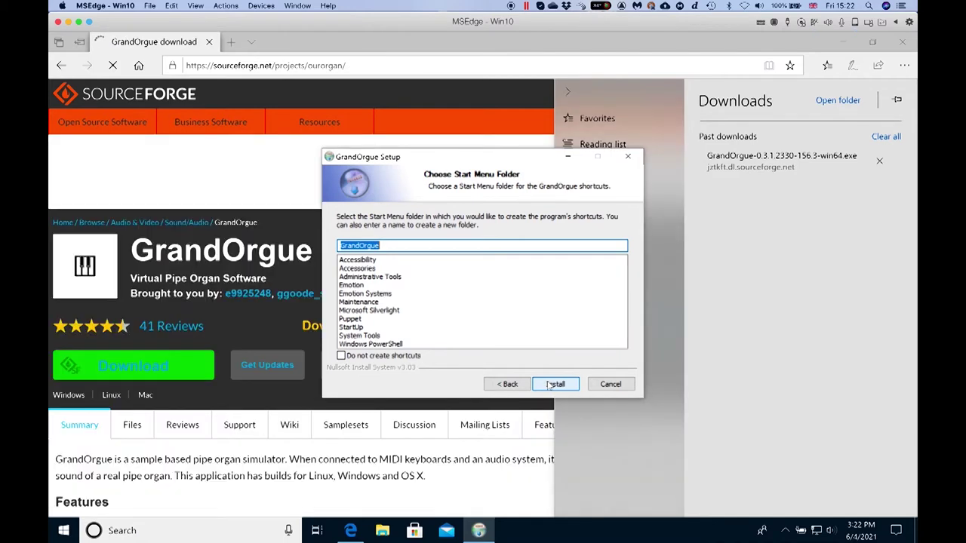
click(550, 384)
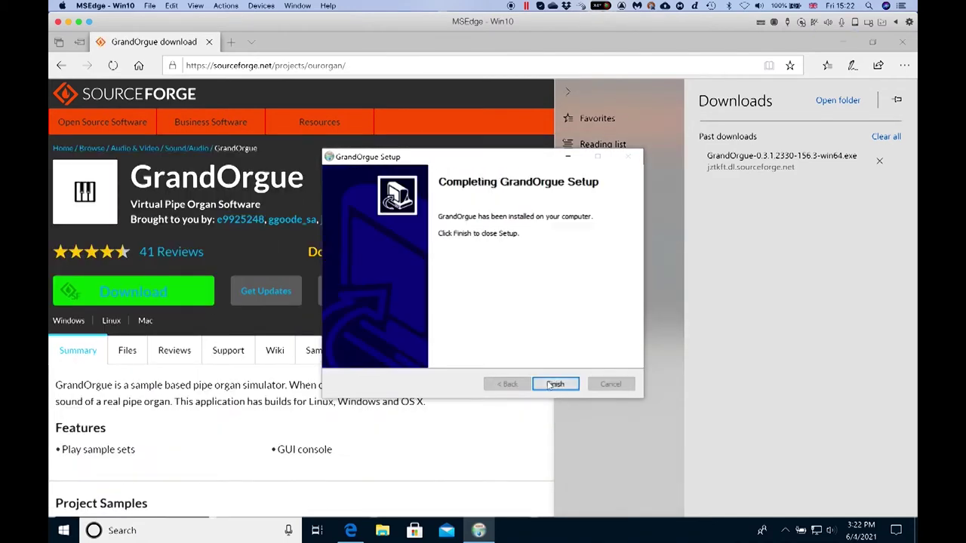
click(550, 385)
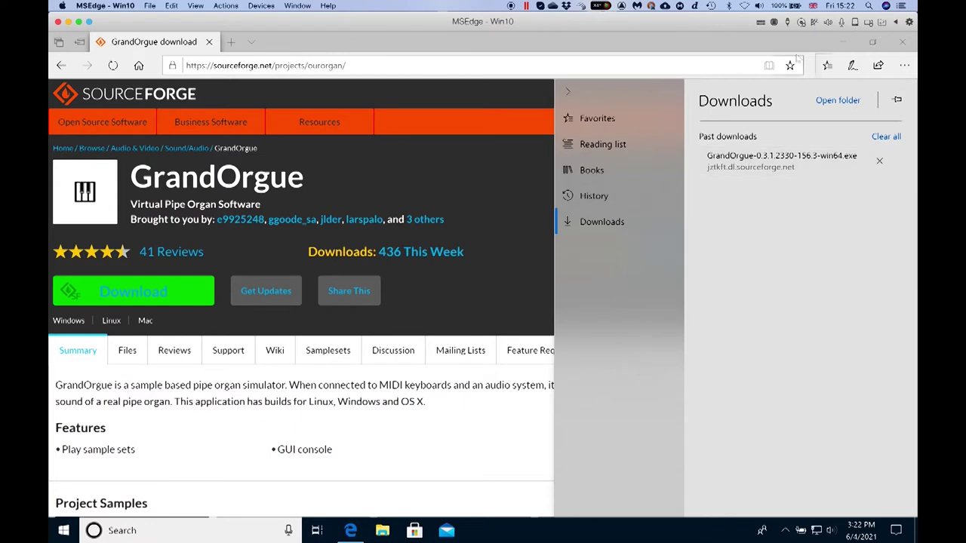
click(845, 42)
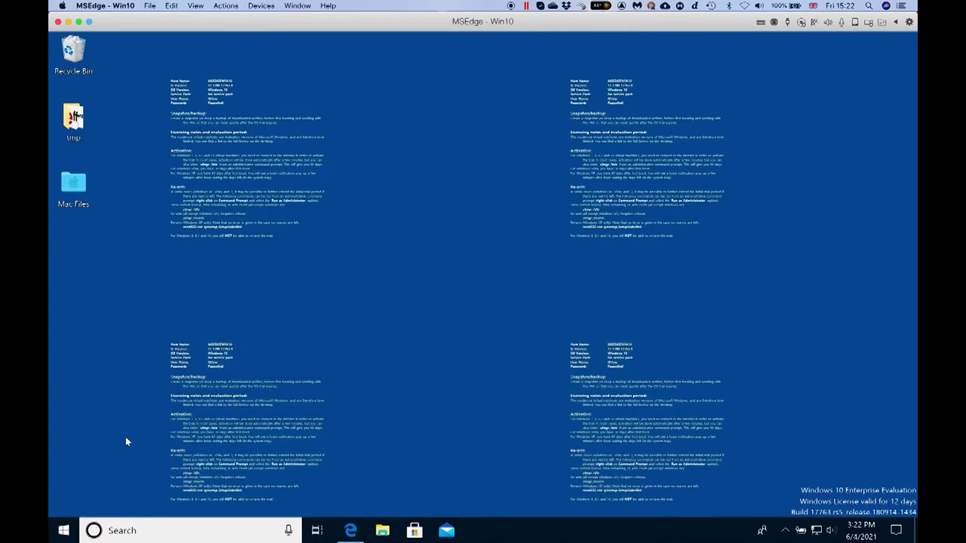
Launch GrandOrgue from the Start menu's Recently added list and bring its demo V1 console forward
click(65, 531)
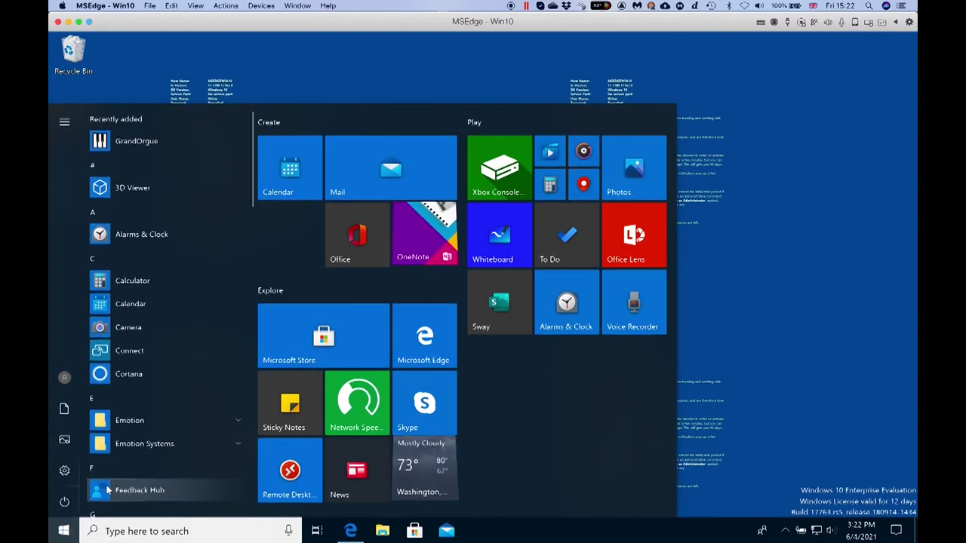
click(144, 141)
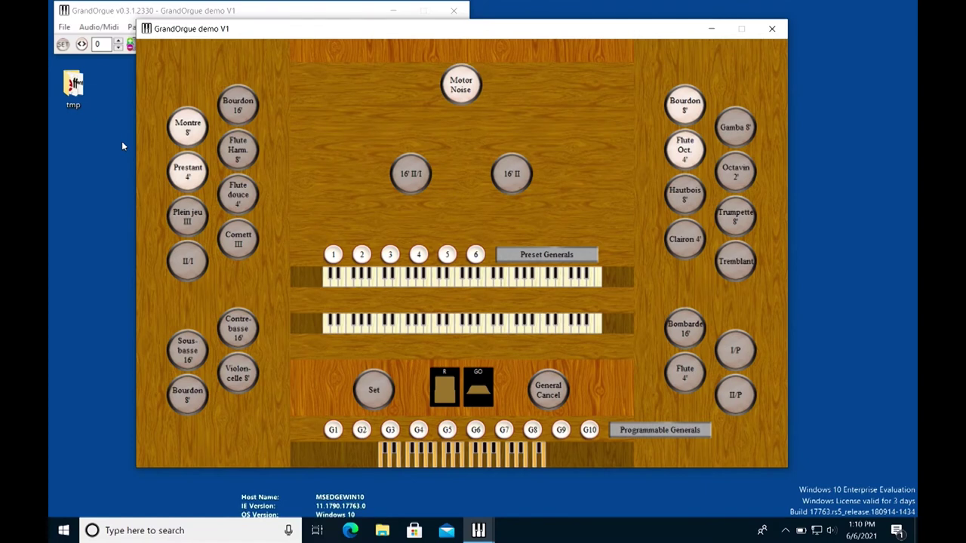
click(269, 14)
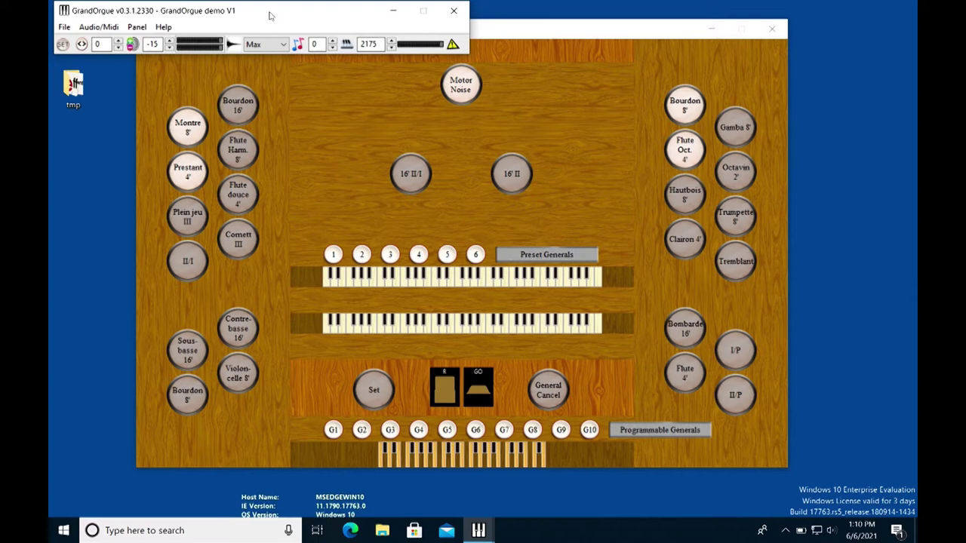
Enable the MIDISPORT 2x2 In A 0 input on the MIDI Devices tab of Audio/Midi Settings
click(113, 28)
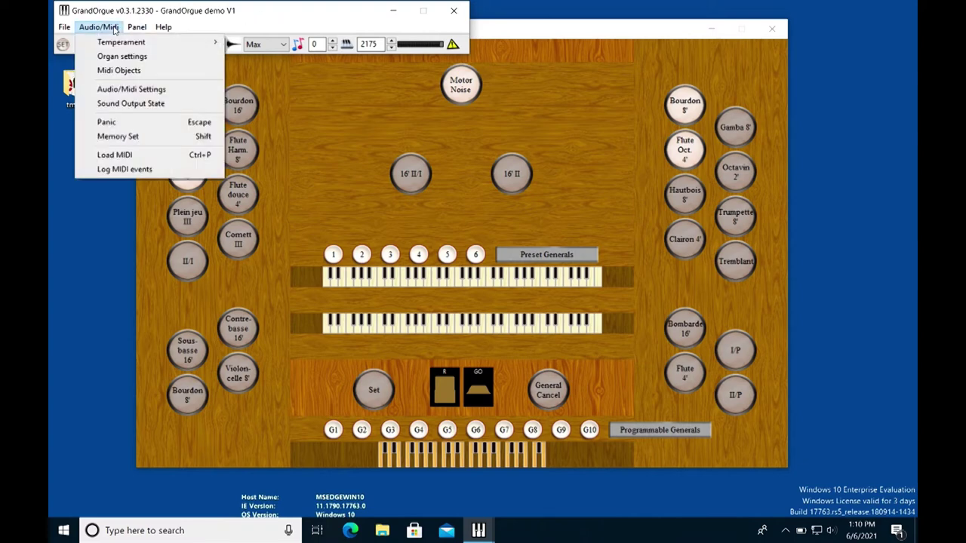
click(129, 91)
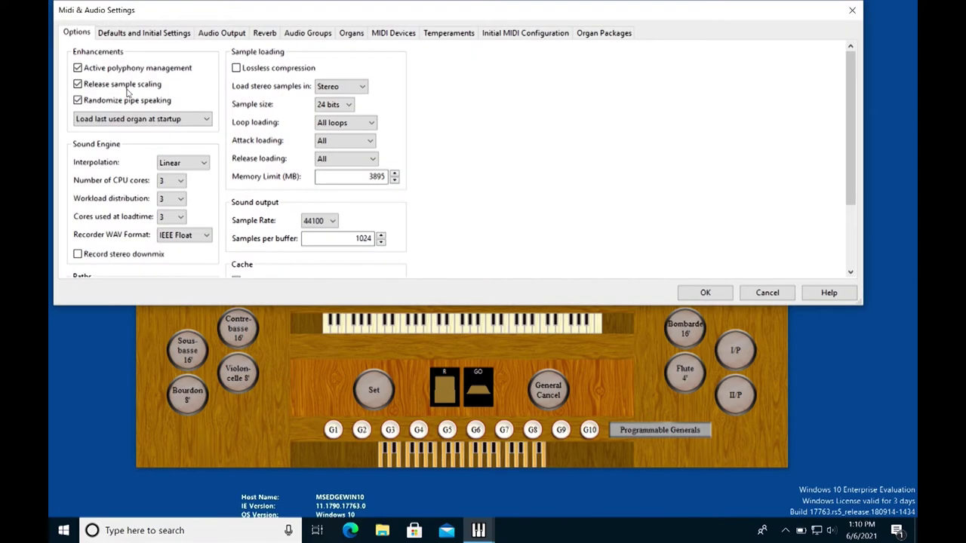
click(392, 34)
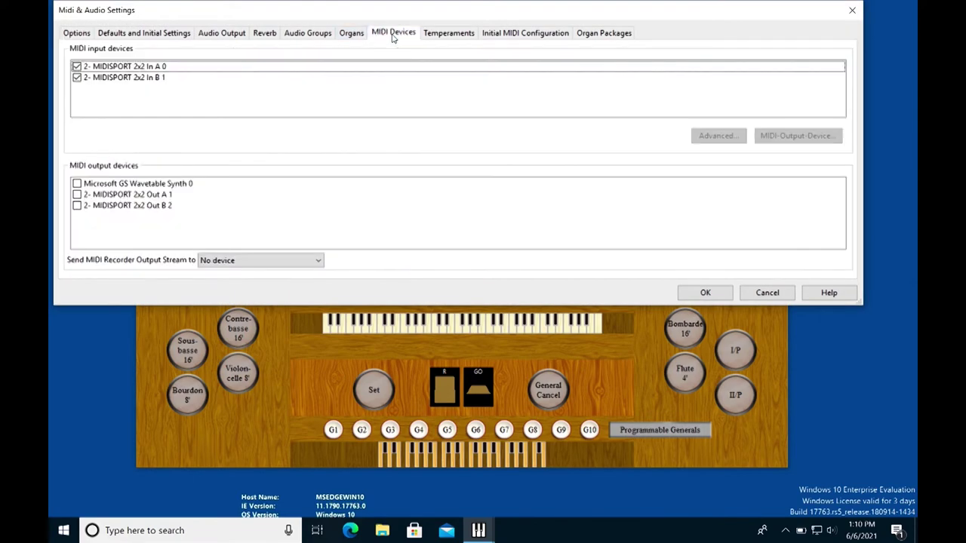
click(489, 67)
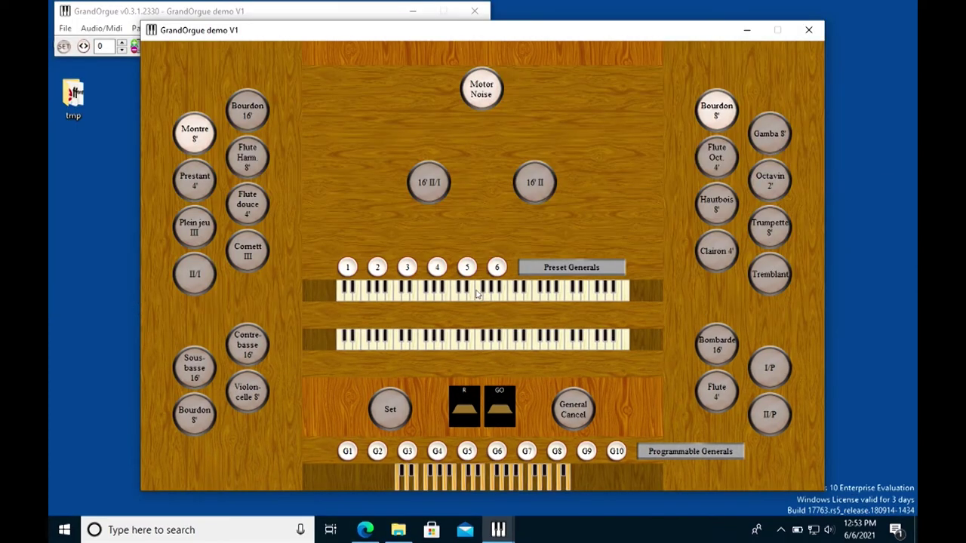
Map the Second Manual to its MIDI keyboard with Listen for Event, repeating the mapping once
right_click(474, 299)
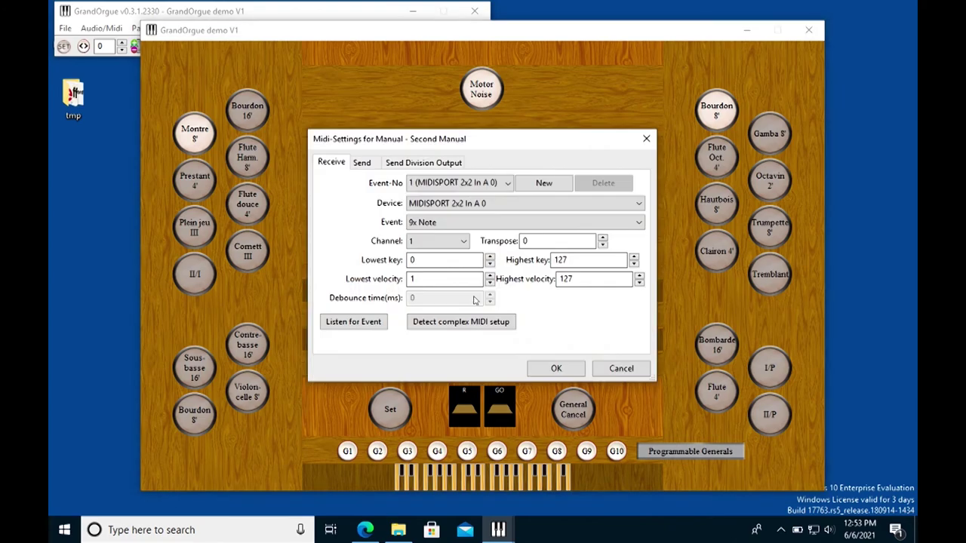
click(369, 321)
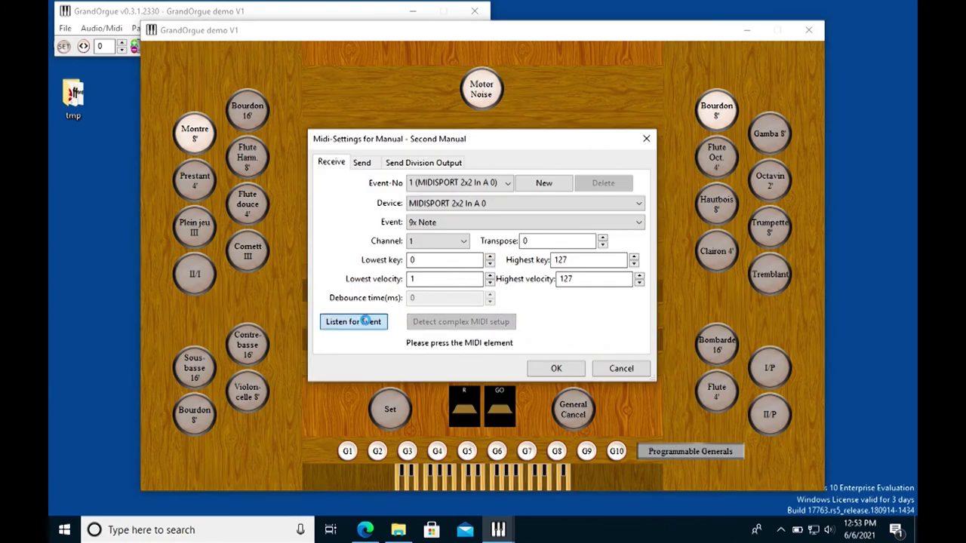
click(556, 368)
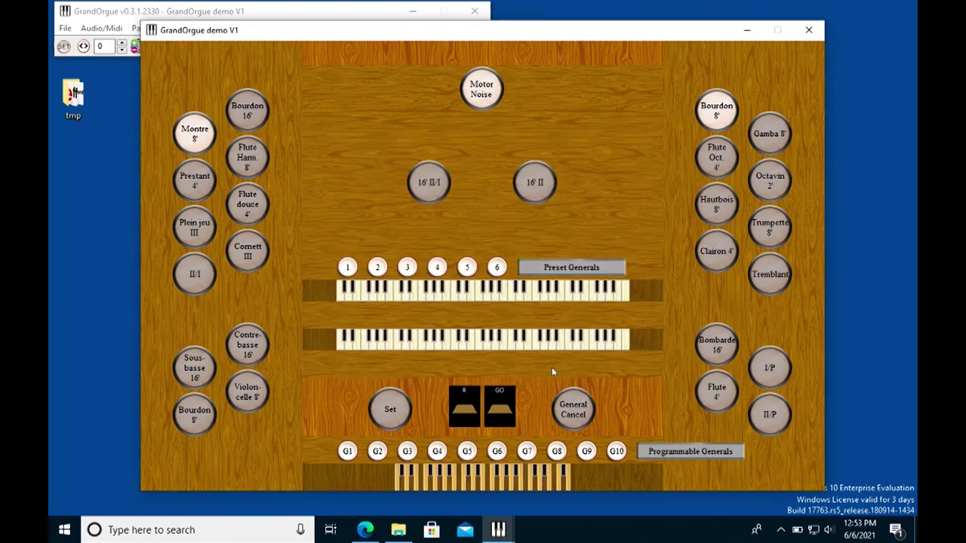
right_click(462, 298)
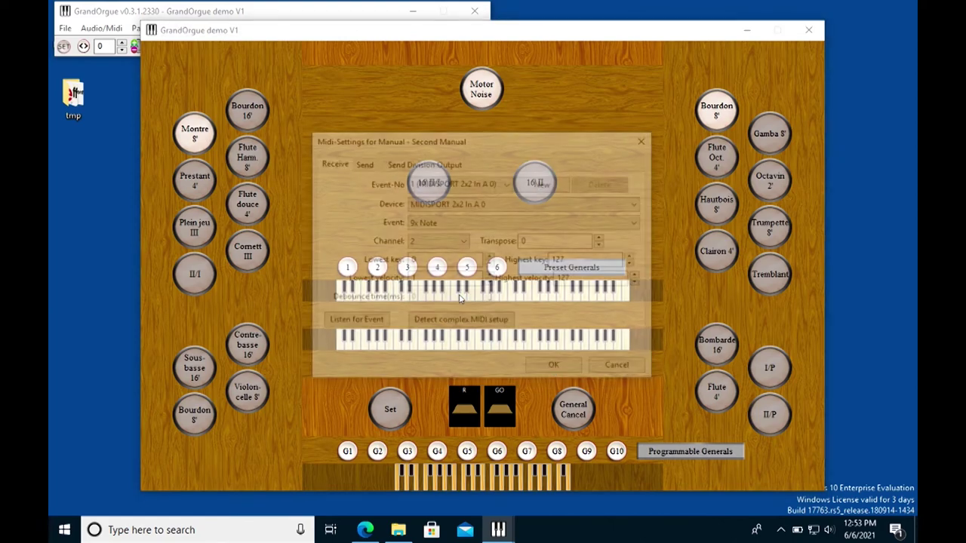
click(368, 321)
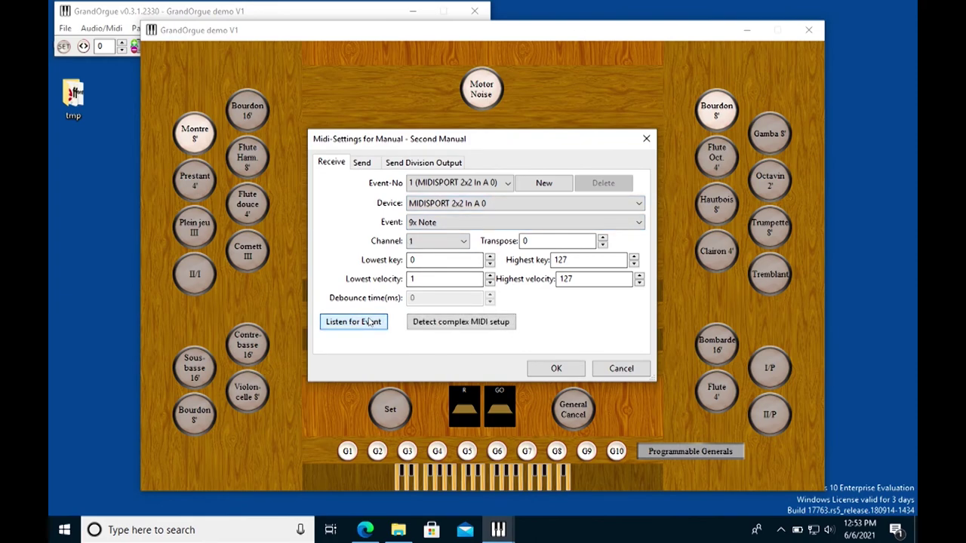
click(554, 367)
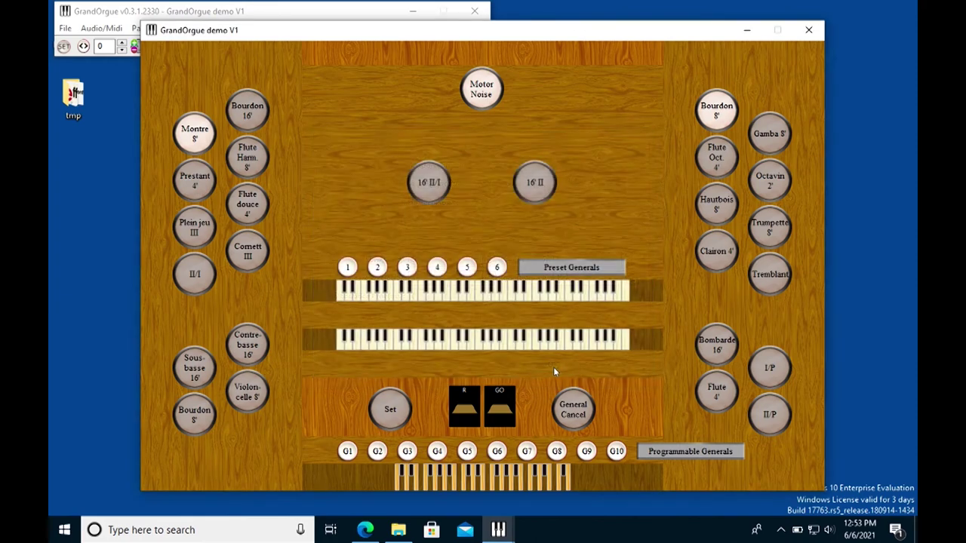
Map the Pedal to notes from MIDISPORT 2x2 In A 0 on channel 3
right_click(483, 487)
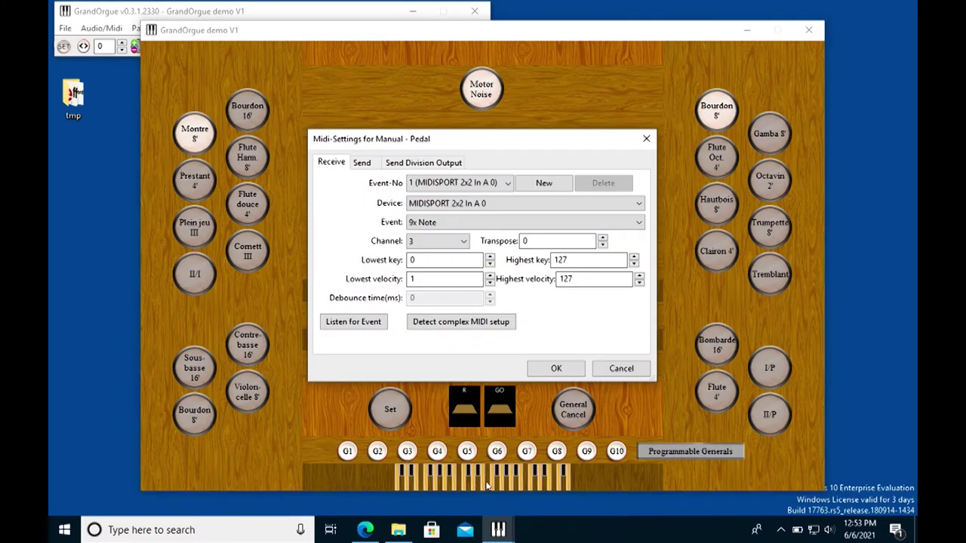
click(349, 324)
click(560, 368)
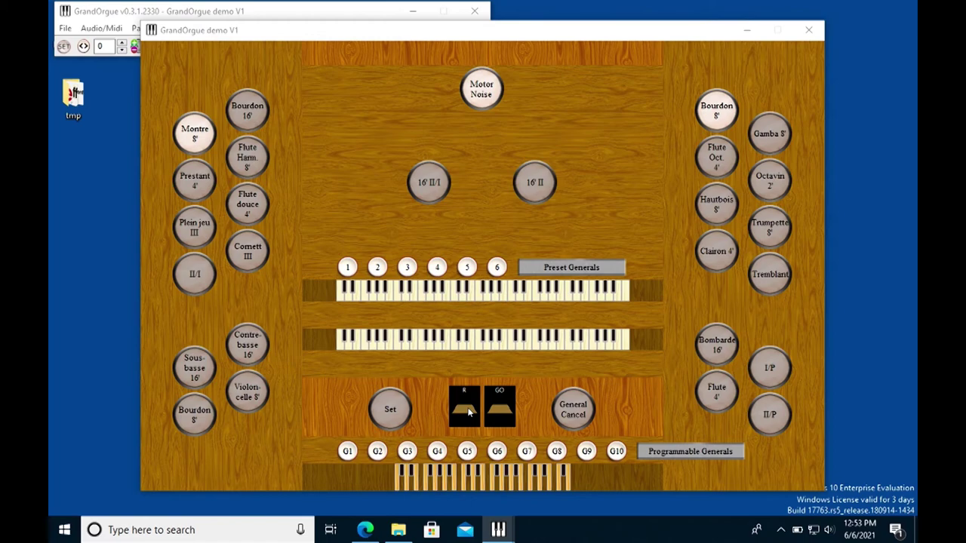
Assign the Recit swell enclosure to controller 11, channel 16, on MIDISPORT 2x2 In A 0
right_click(469, 412)
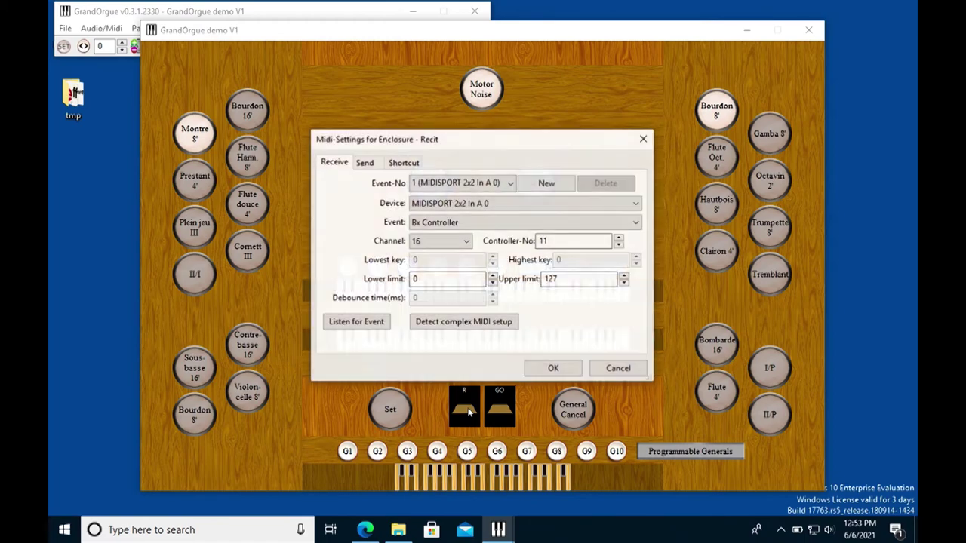
click(465, 327)
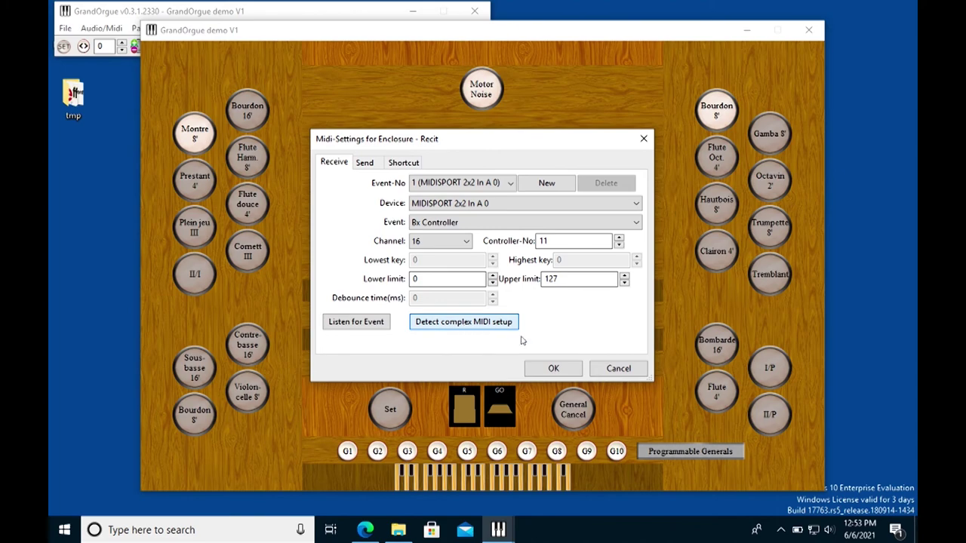
click(552, 369)
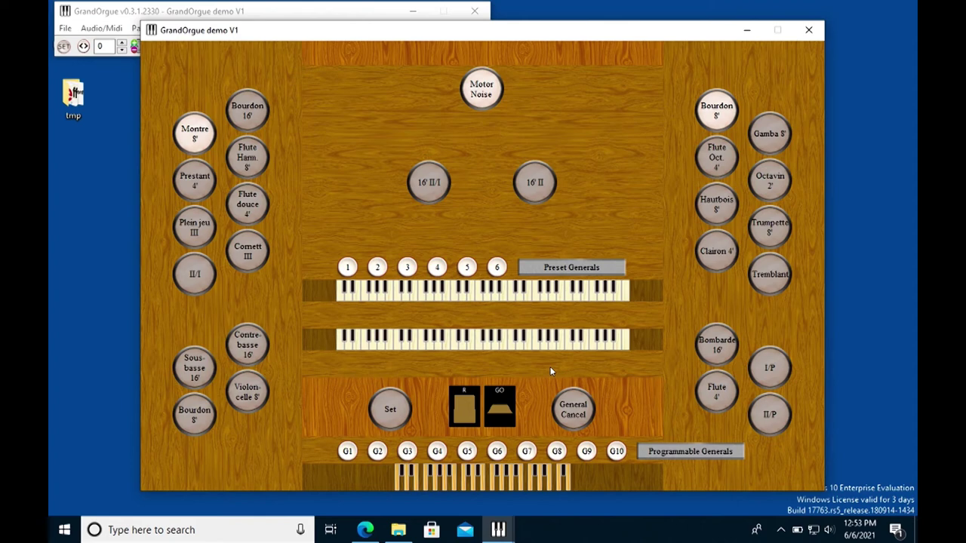
click(341, 17)
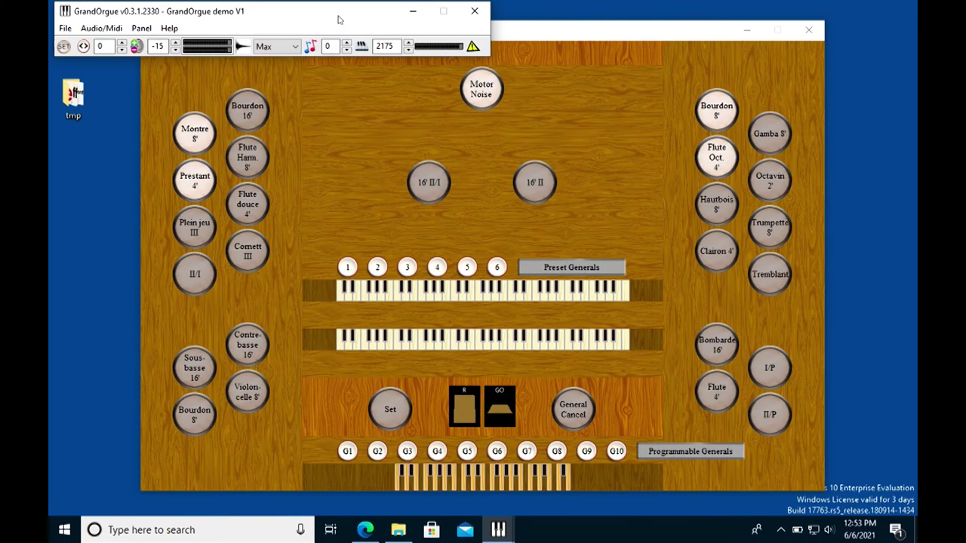
Save the organ settings, then draw the Flute Oct. and Prestant 4' stops
click(65, 29)
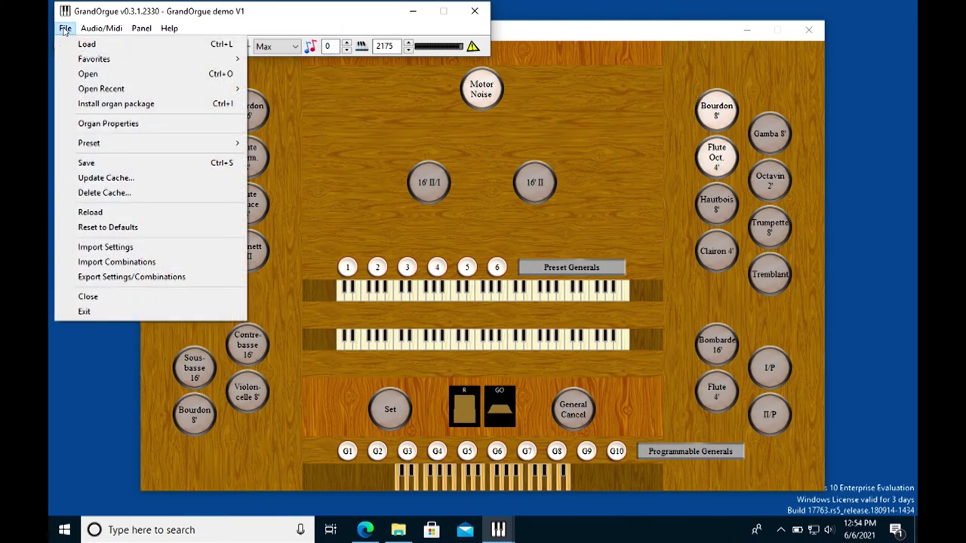
click(86, 163)
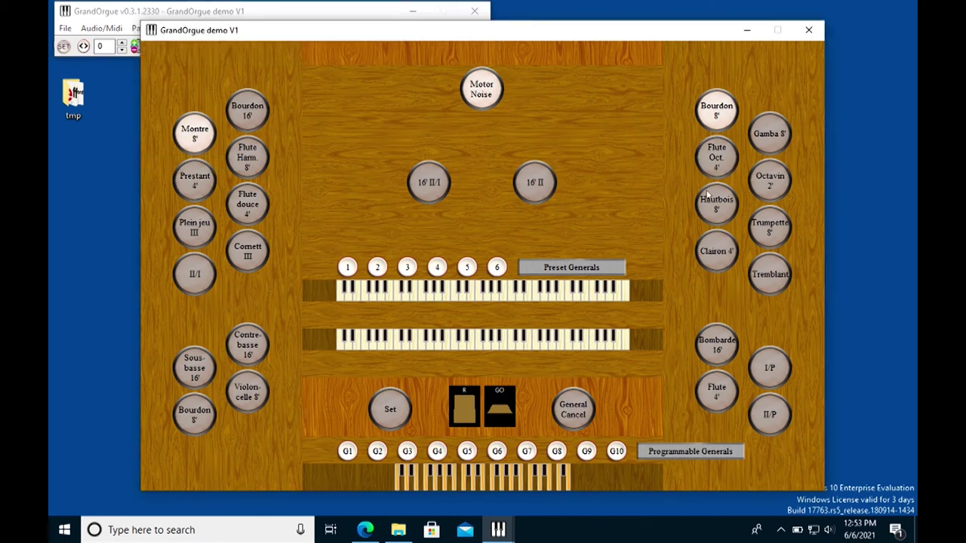
click(717, 162)
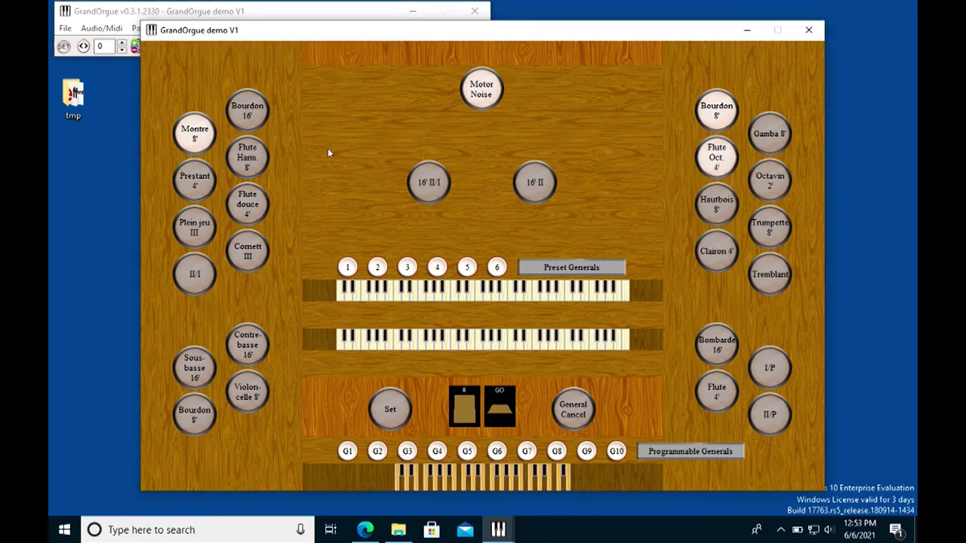
click(201, 183)
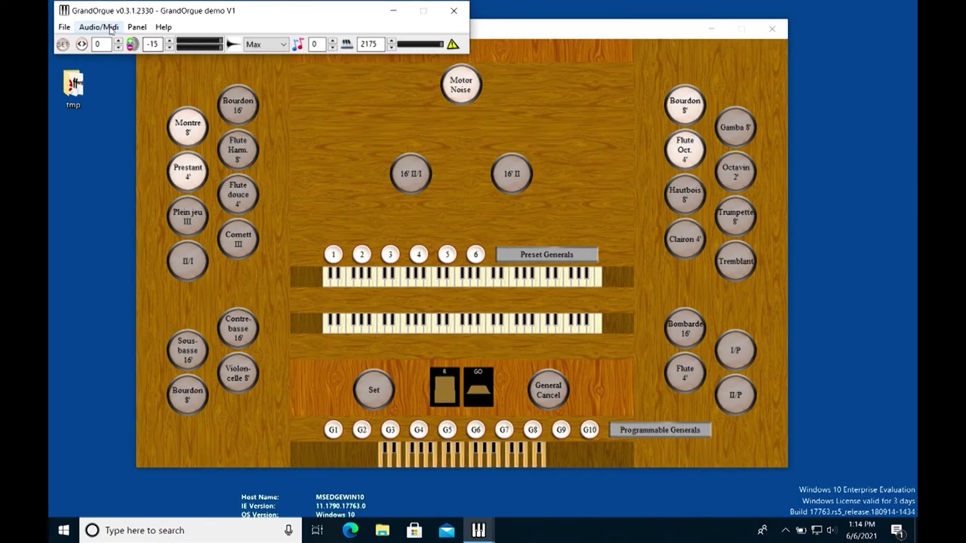
Apply Revert to Default on the Audio Output tab for stereo, then save the organ settings
click(111, 28)
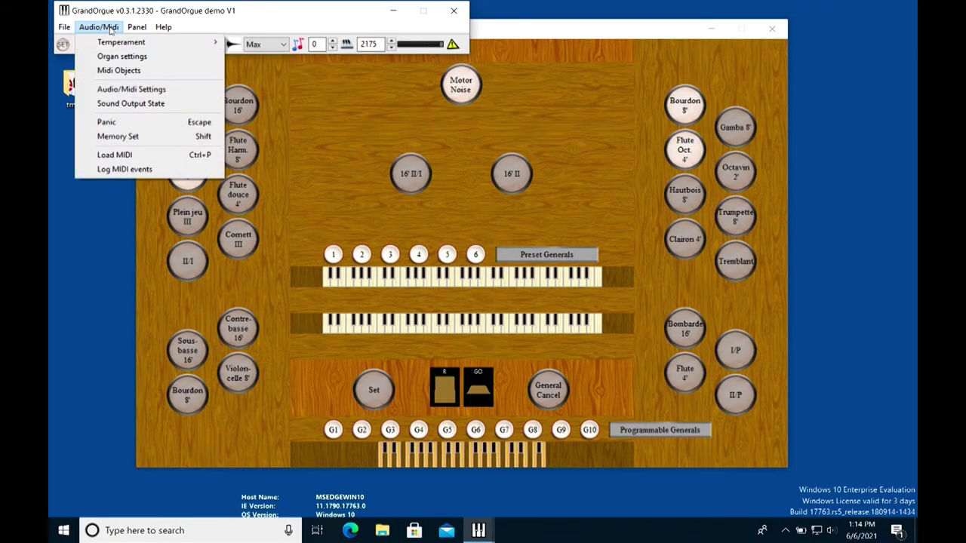
click(141, 90)
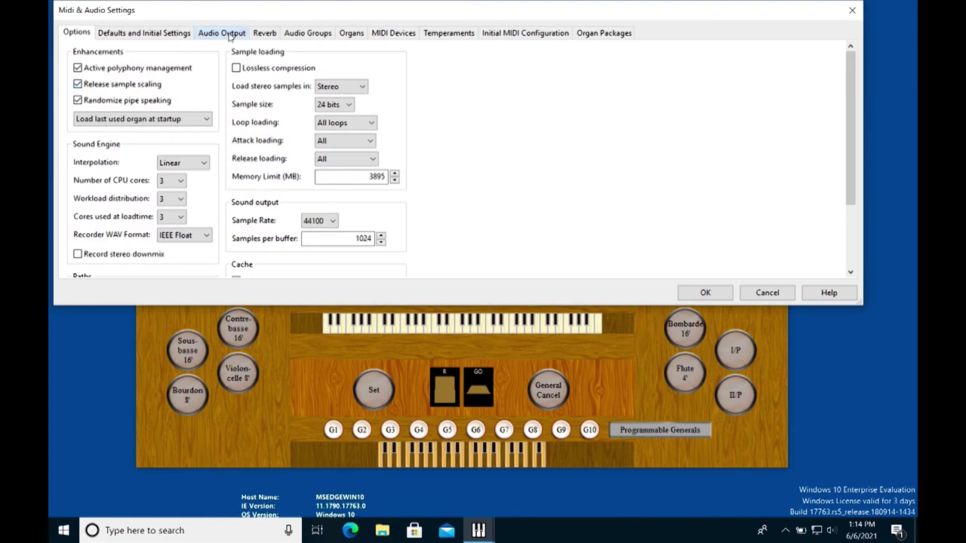
click(230, 35)
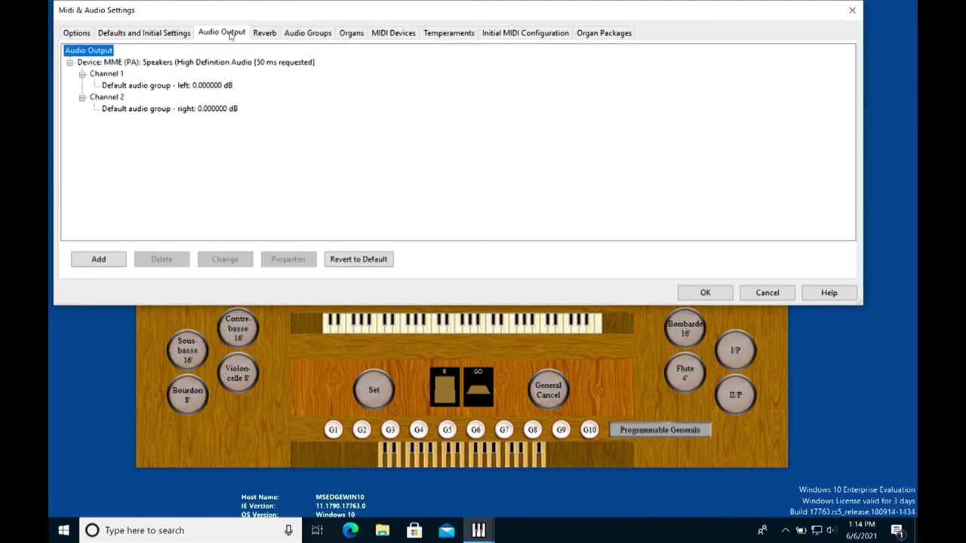
click(373, 261)
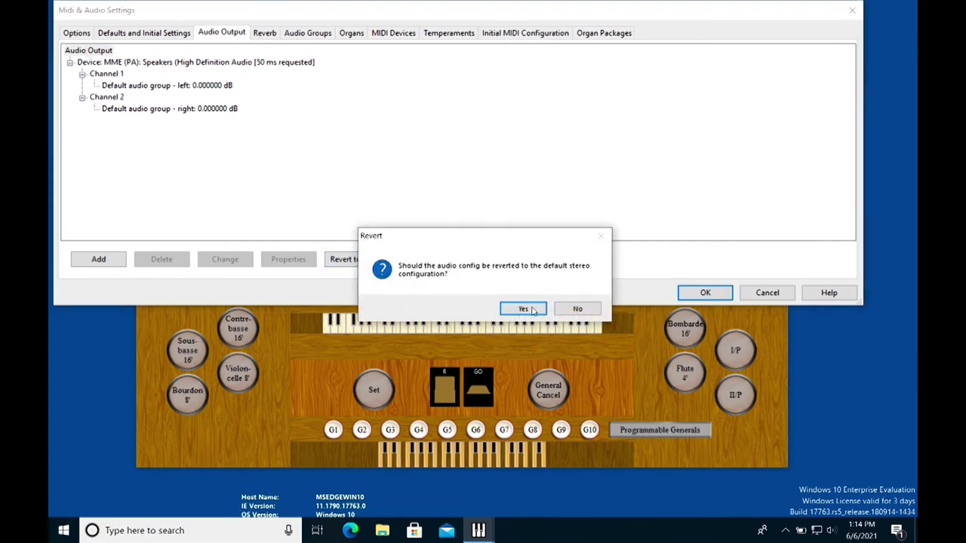
click(532, 310)
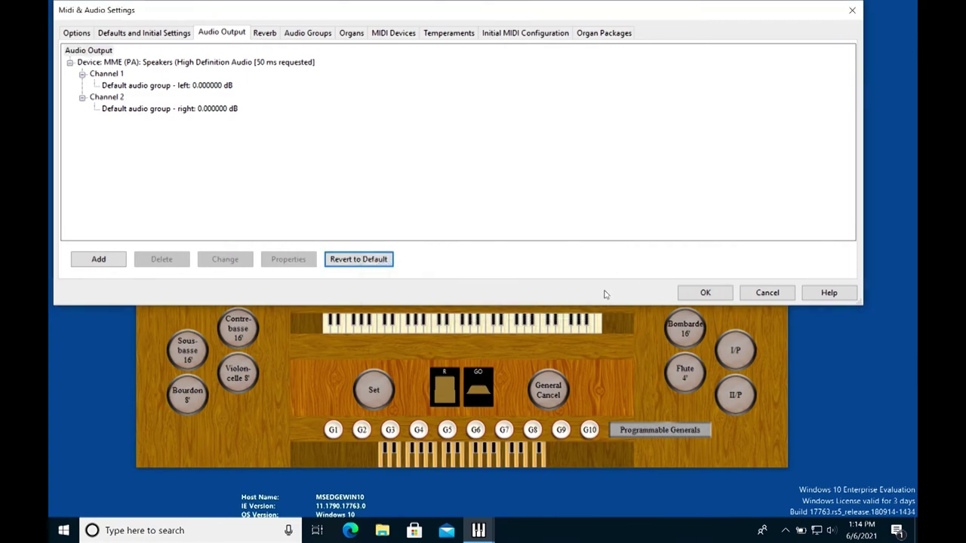
click(702, 292)
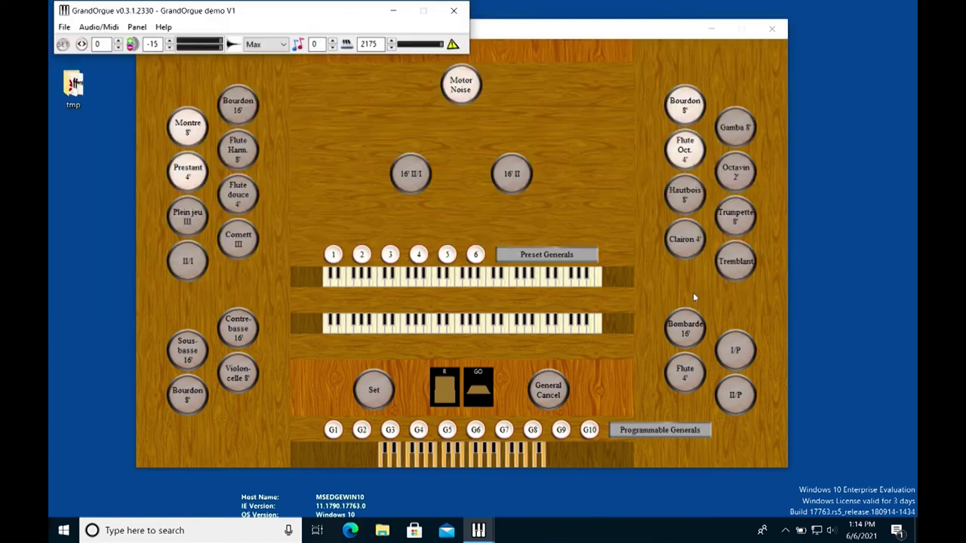
click(65, 27)
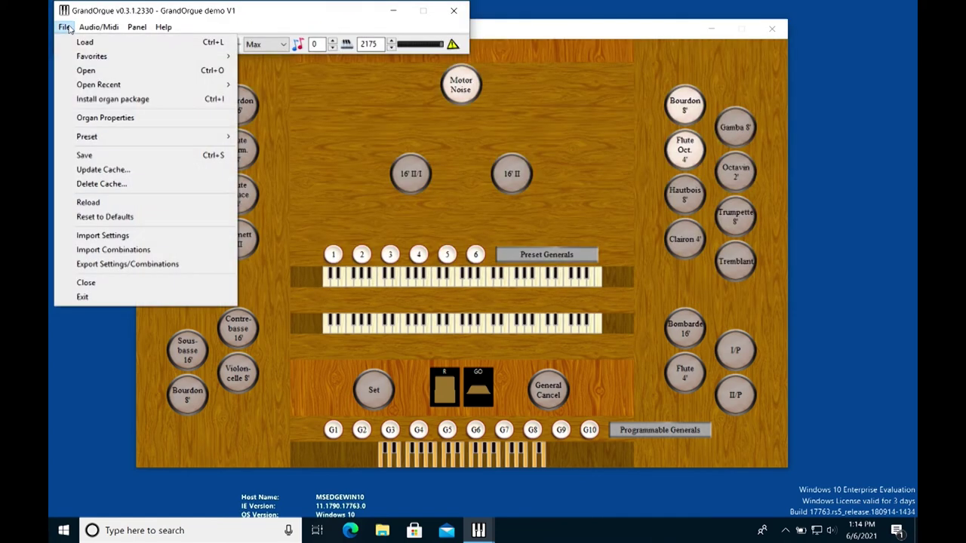
click(112, 158)
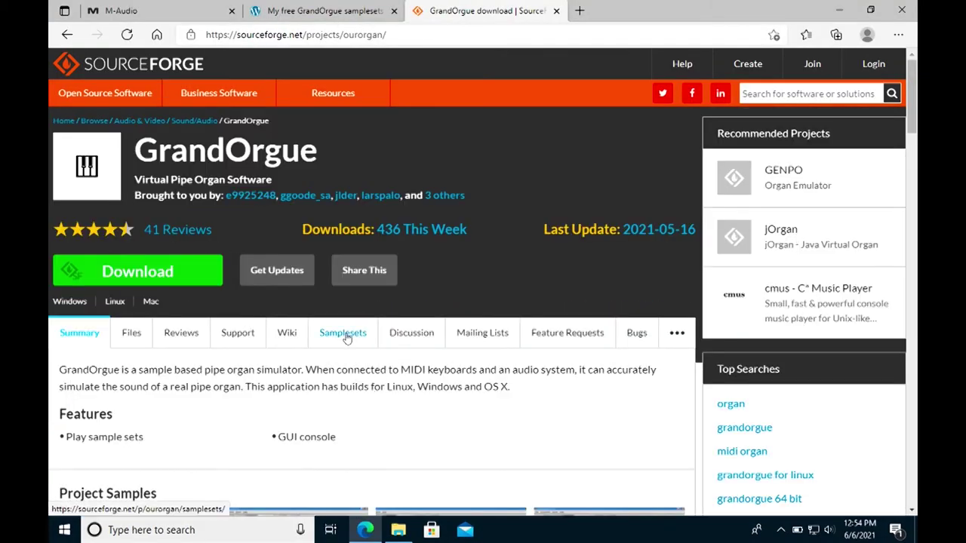
Go from the Samplesets wiki page to the Piteå School of Music page and follow its discussion download link
click(345, 337)
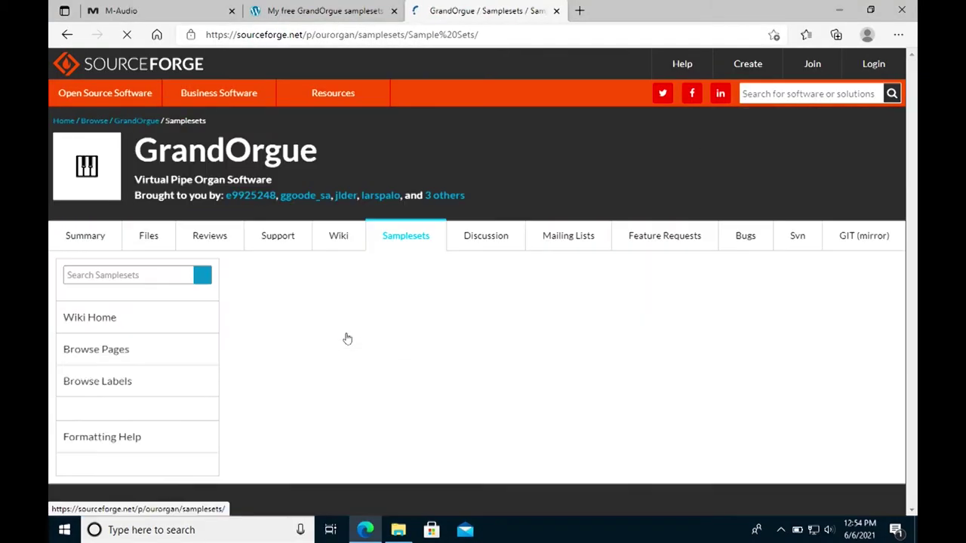
scroll(345, 337, down, 3)
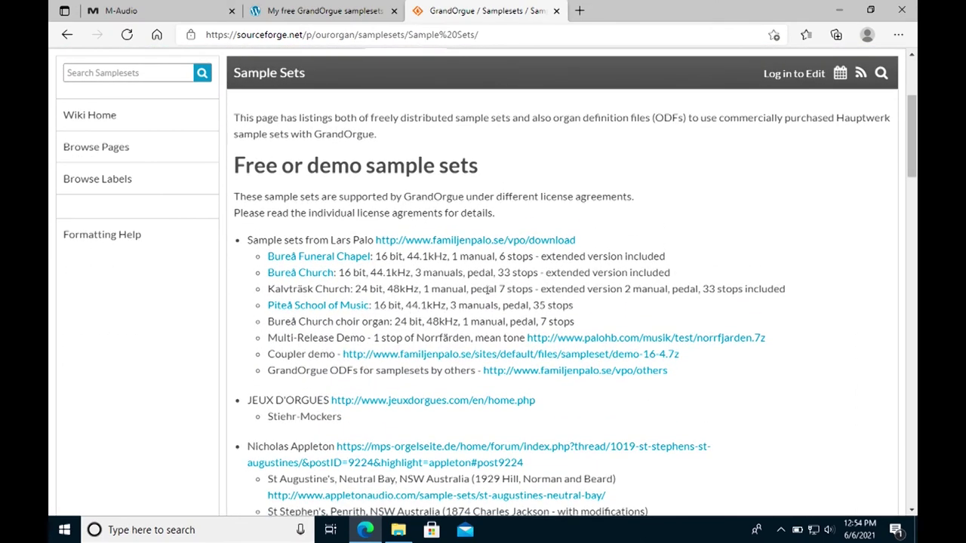
click(309, 312)
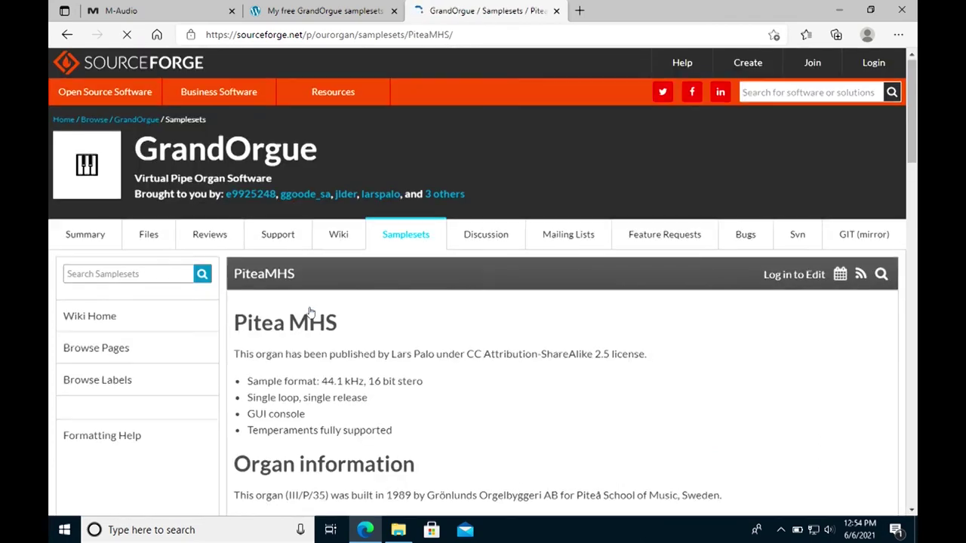
scroll(309, 311, down, 14)
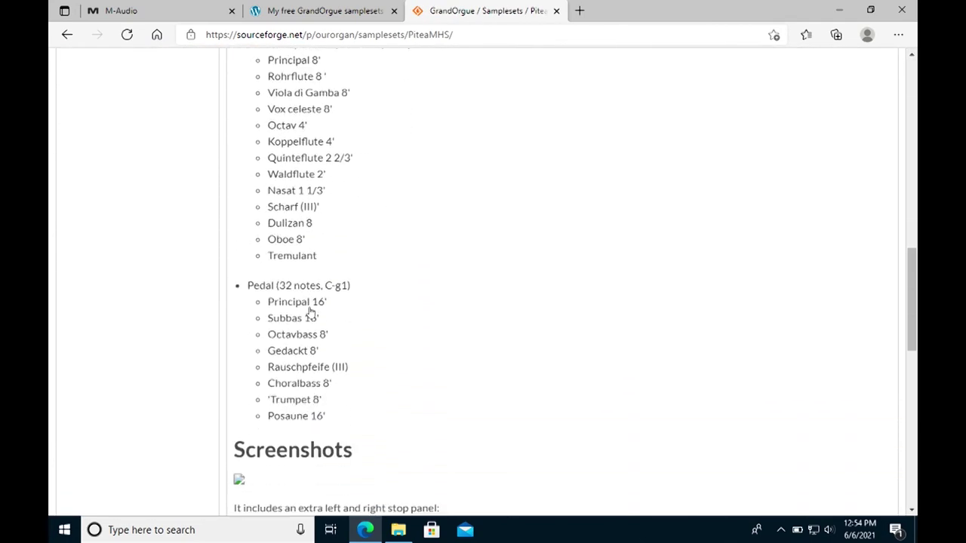
scroll(310, 311, down, 12)
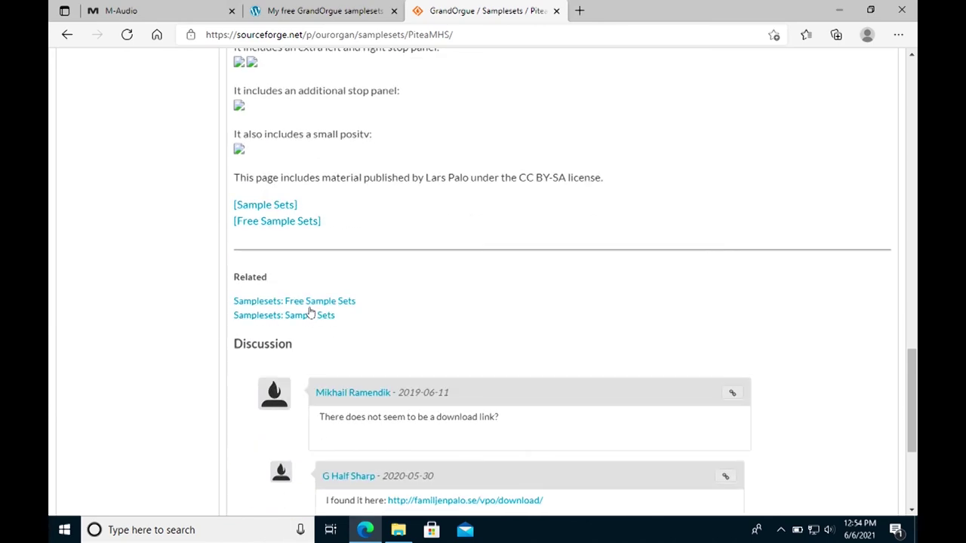
scroll(275, 394, down, 1)
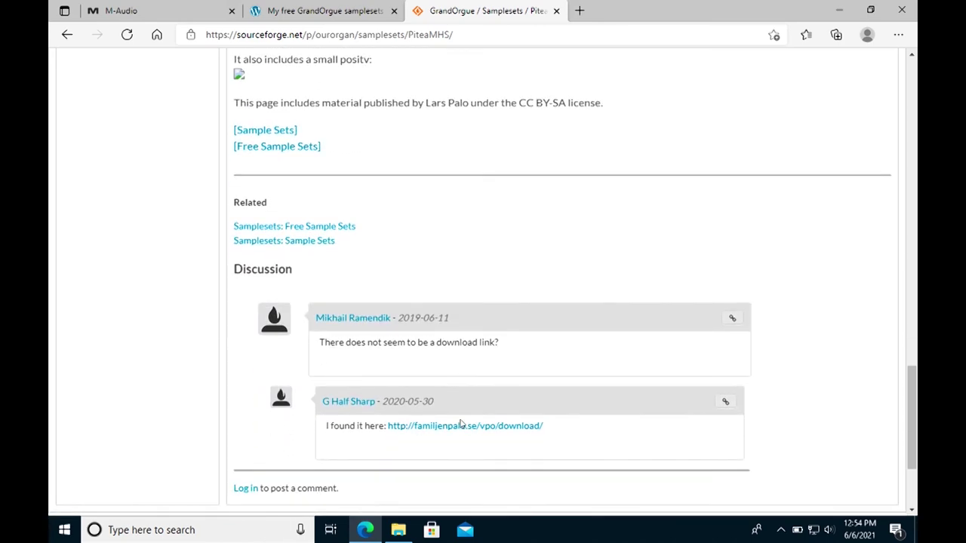
click(462, 426)
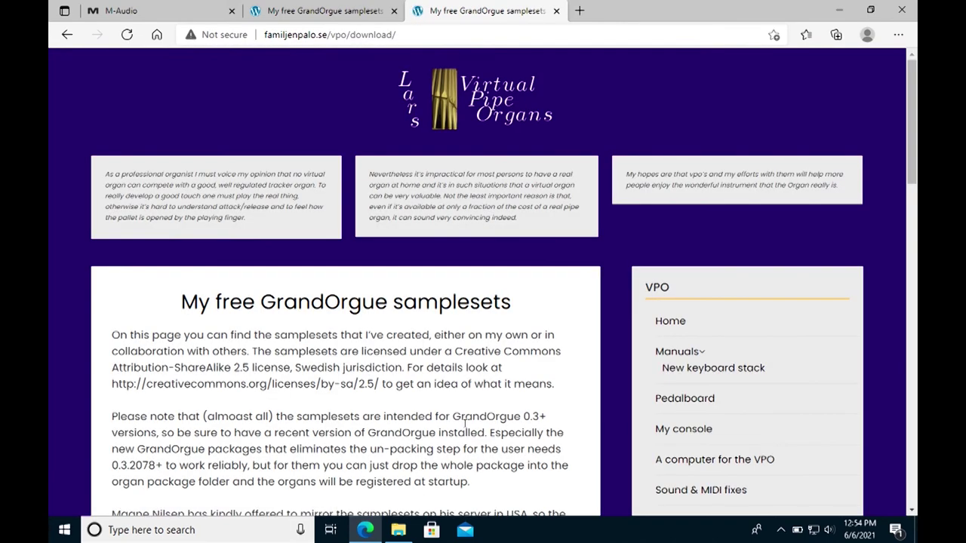
Scroll the familjenpalo.se download table to the PiteaMHS20160115.orgue entry (about 378 MB)
scroll(532, 342, down, 3)
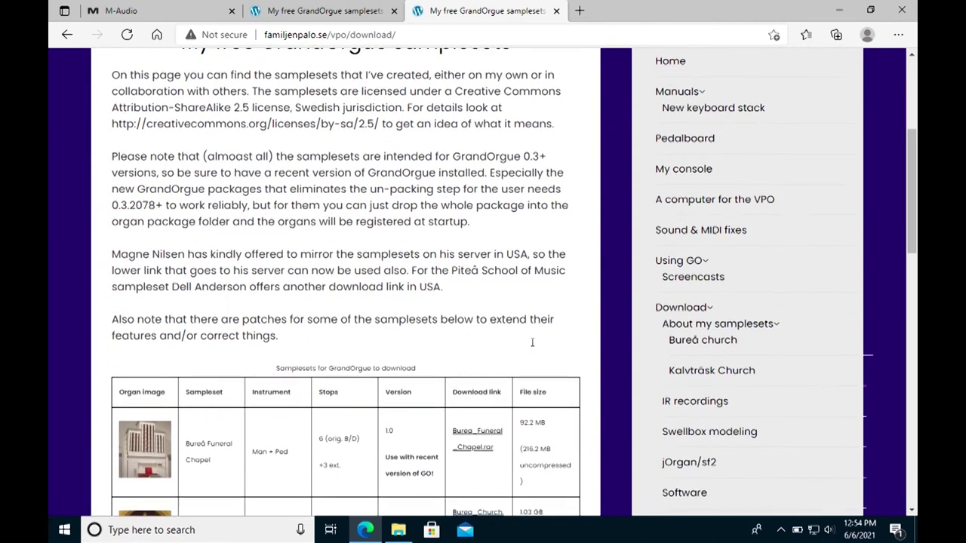
scroll(532, 342, down, 5)
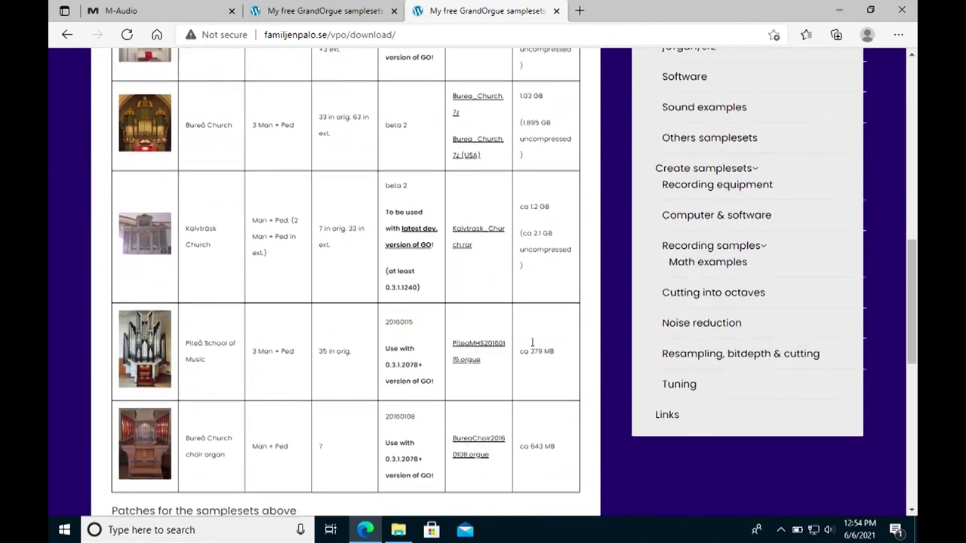
scroll(532, 343, down, 1)
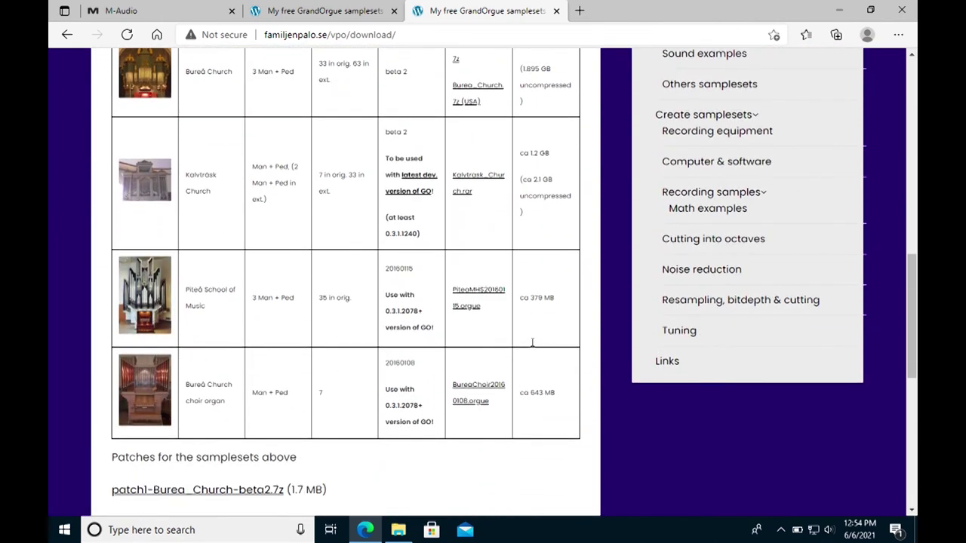
Load PiteaMHS20160115.orgue from Documents > GrandOrgue > Organ packages into GrandOrgue
click(397, 529)
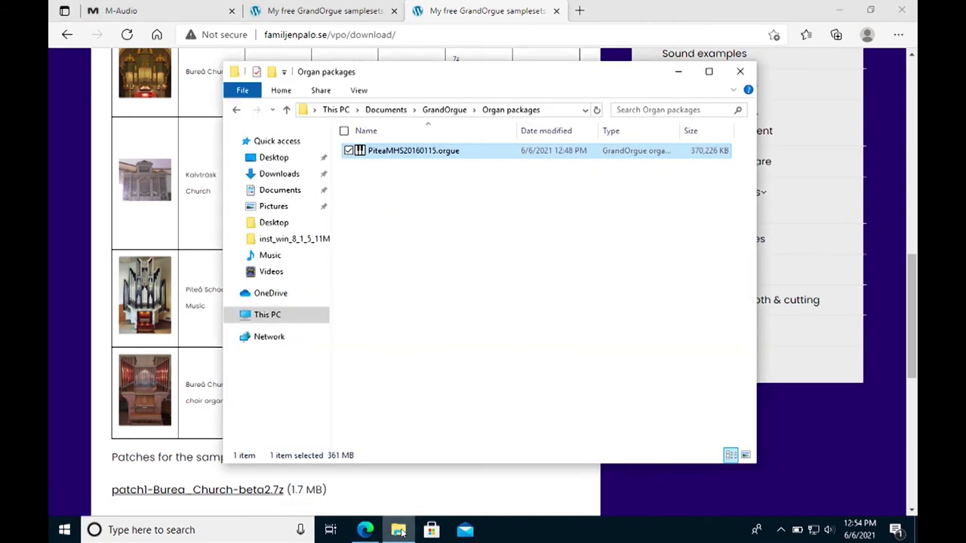
double_click(394, 151)
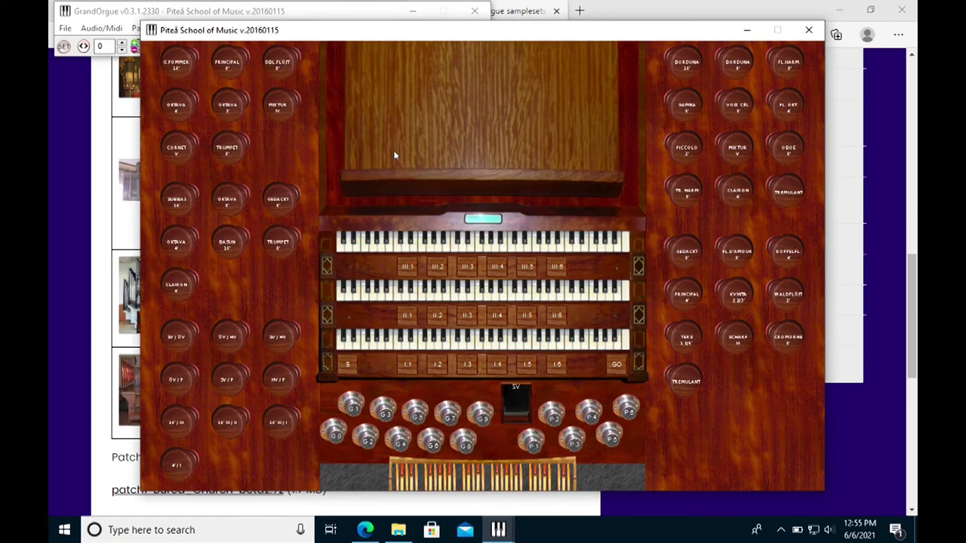
Map the Huvudverk manual to MIDI notes on channel 2, then have Svällverk listen for its MIDI input
right_click(470, 349)
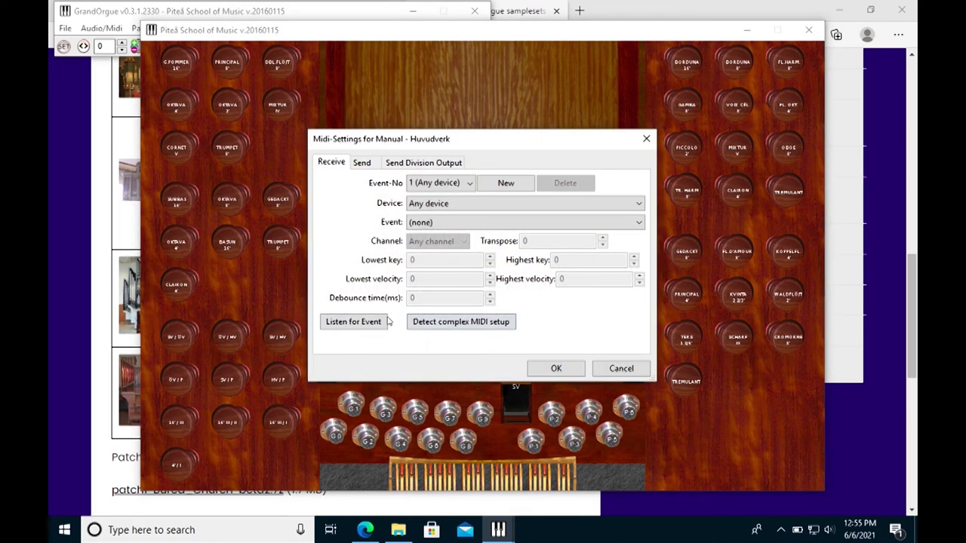
click(369, 325)
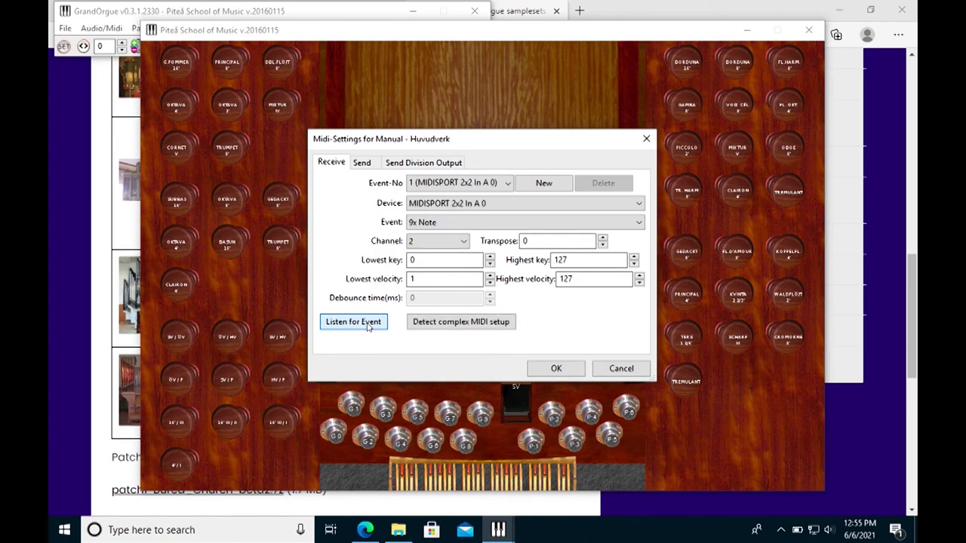
click(554, 366)
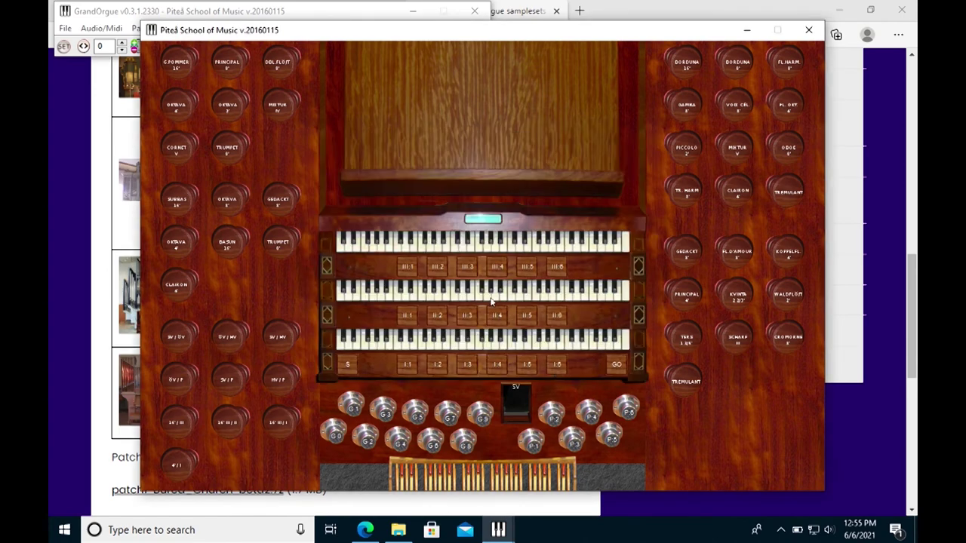
right_click(485, 240)
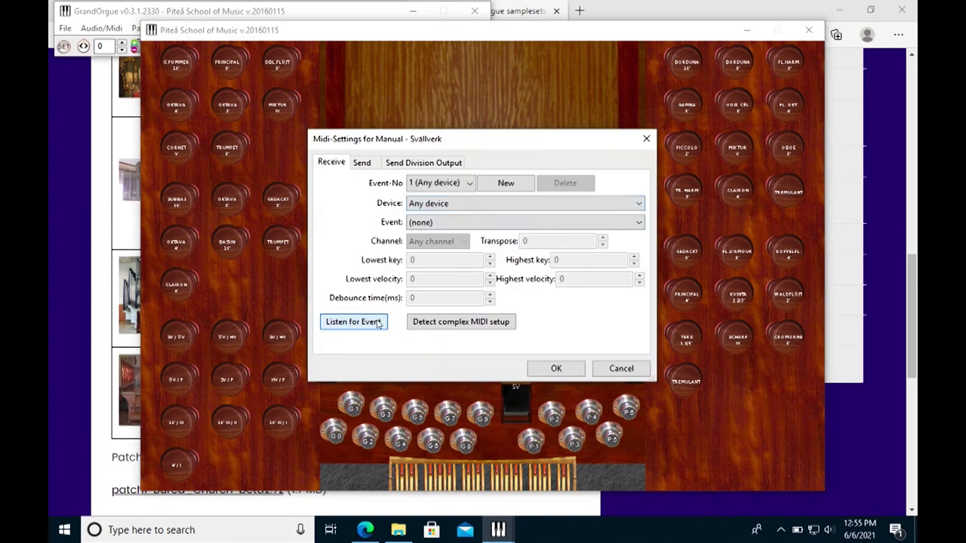
click(377, 323)
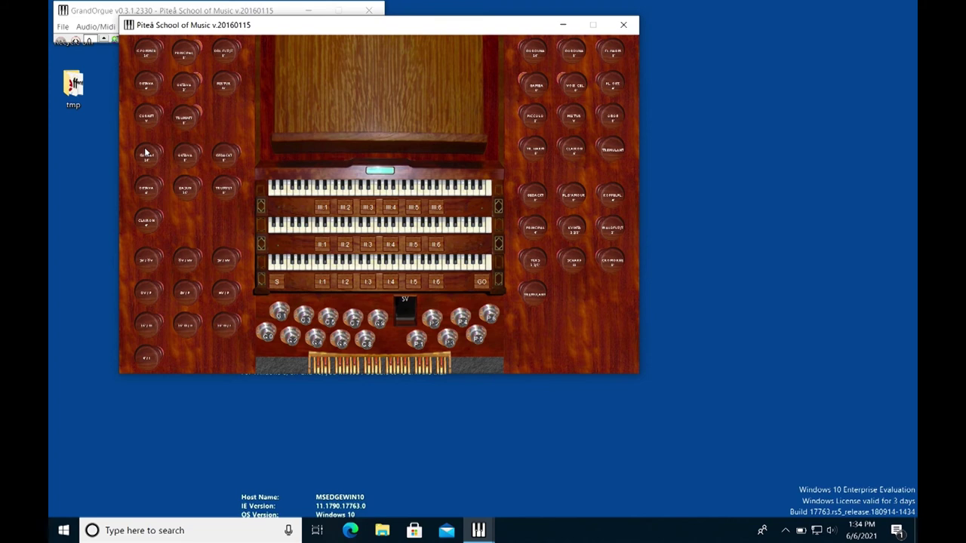
Show the Generals panel from the Panel menu of the main window
click(282, 14)
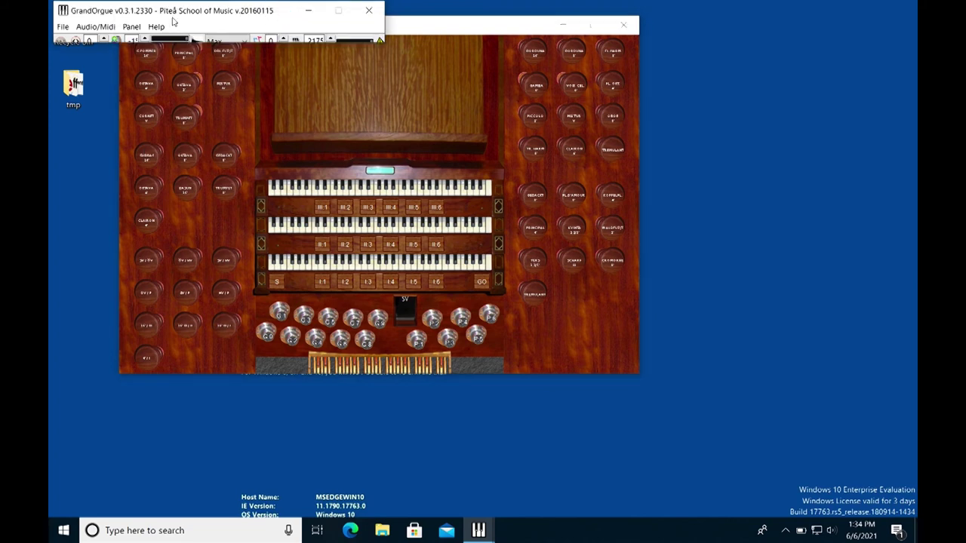
click(131, 28)
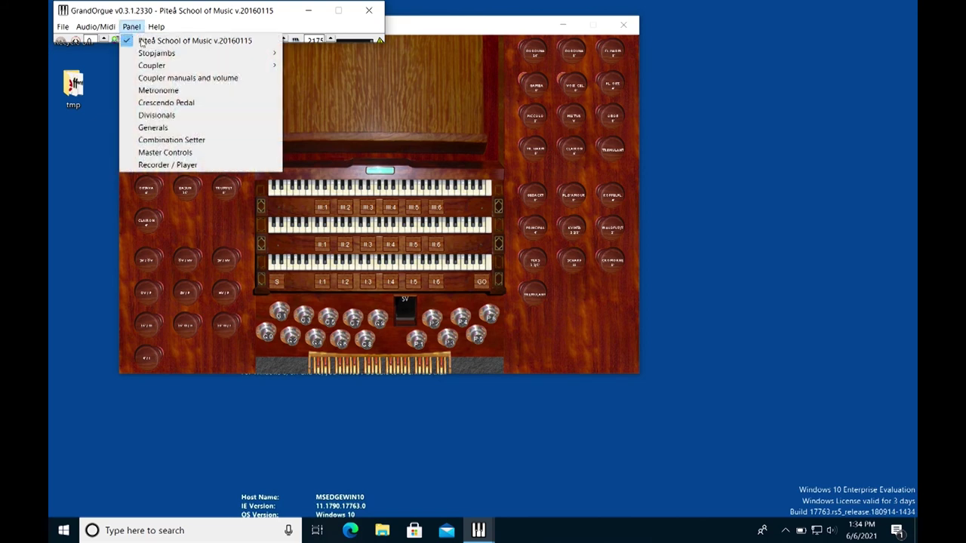
click(160, 128)
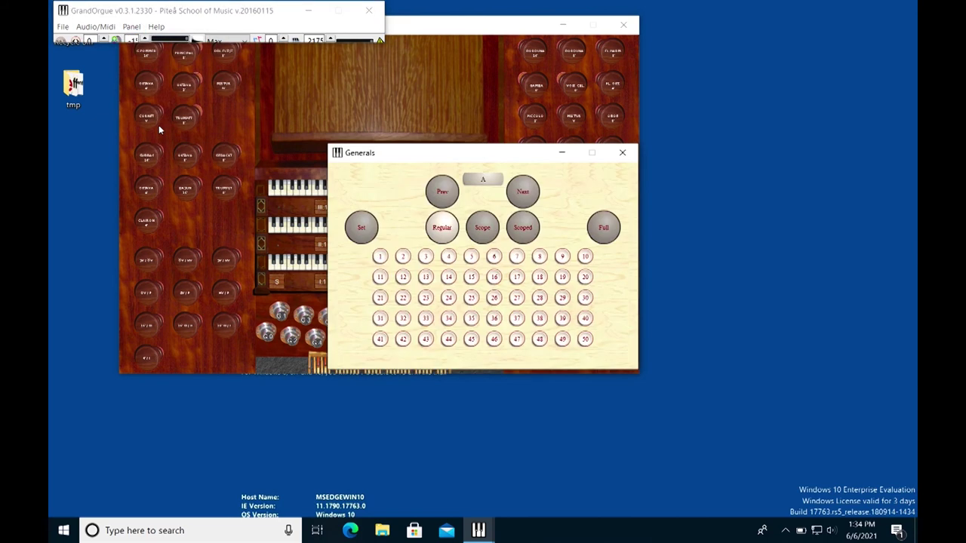
Assign general pistons 1 and 2 to Program Change 1 and 2 on channel 16
right_click(380, 258)
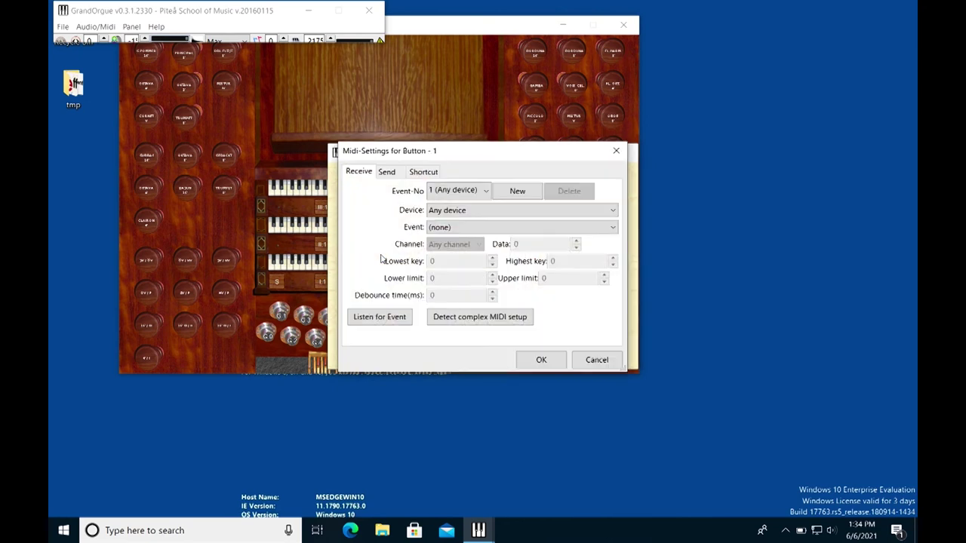
click(382, 318)
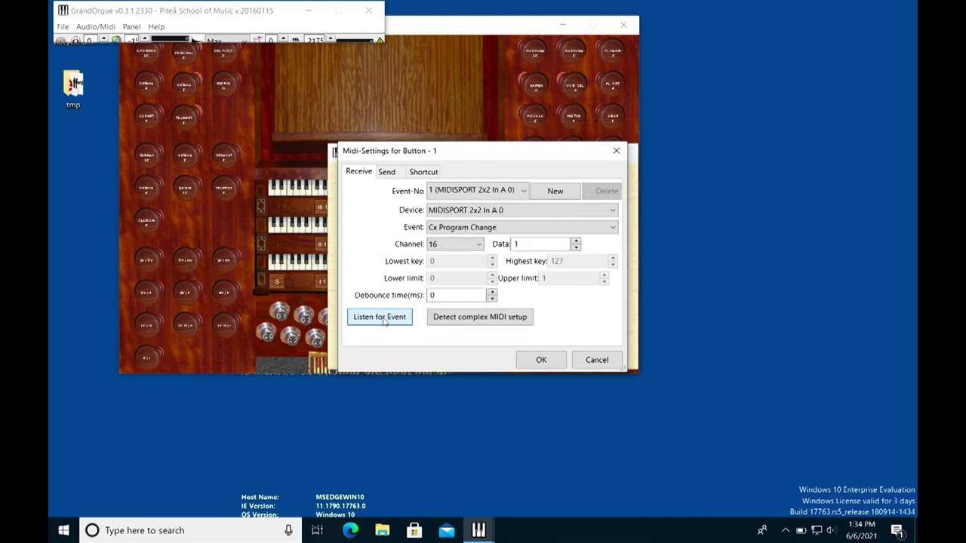
click(552, 360)
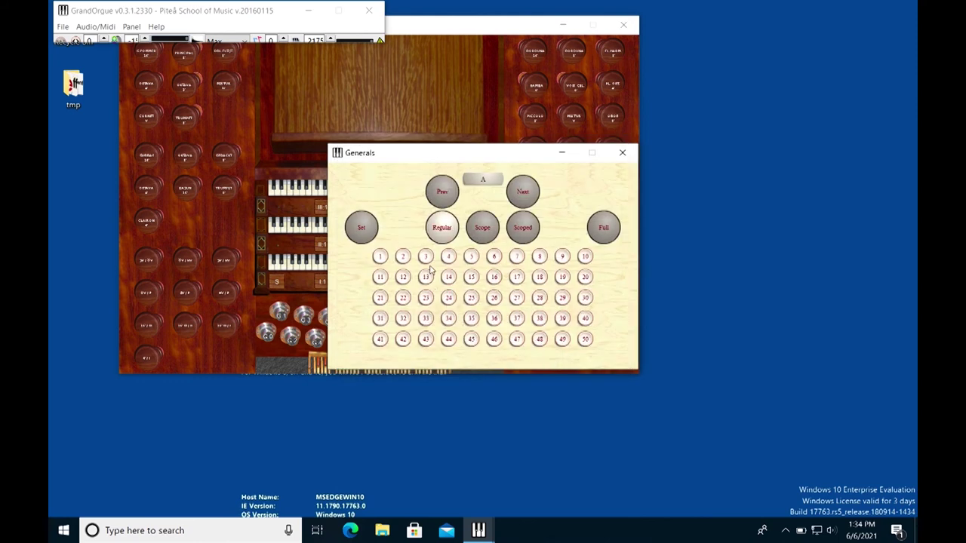
right_click(403, 257)
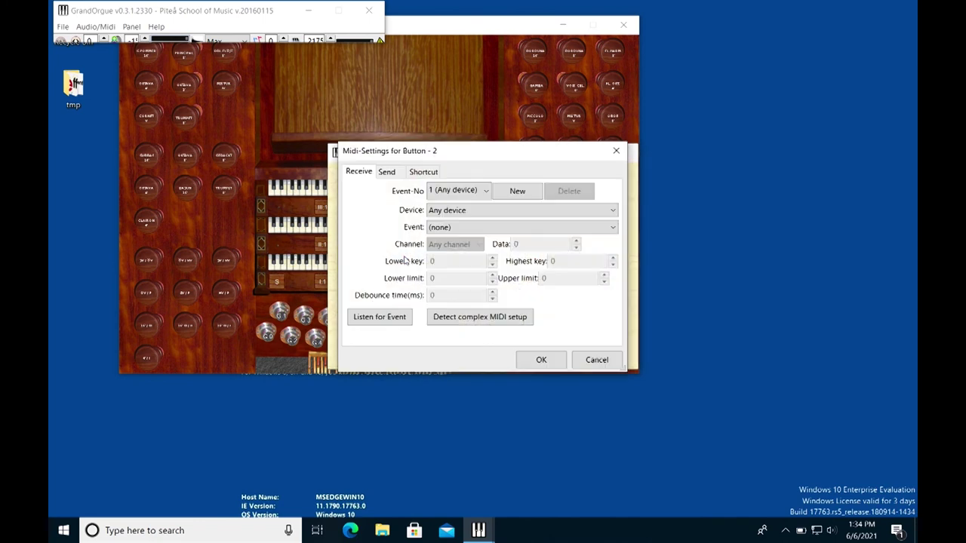
click(388, 317)
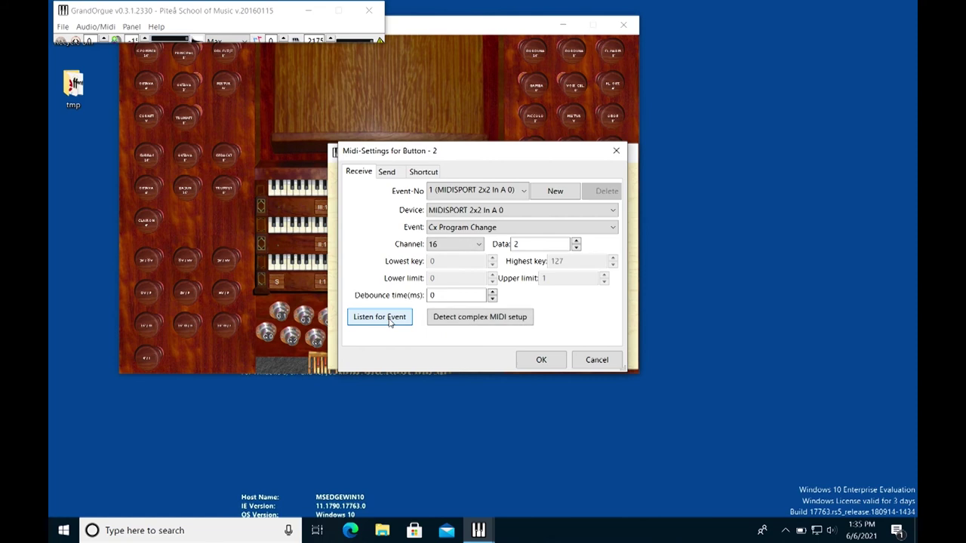
click(541, 361)
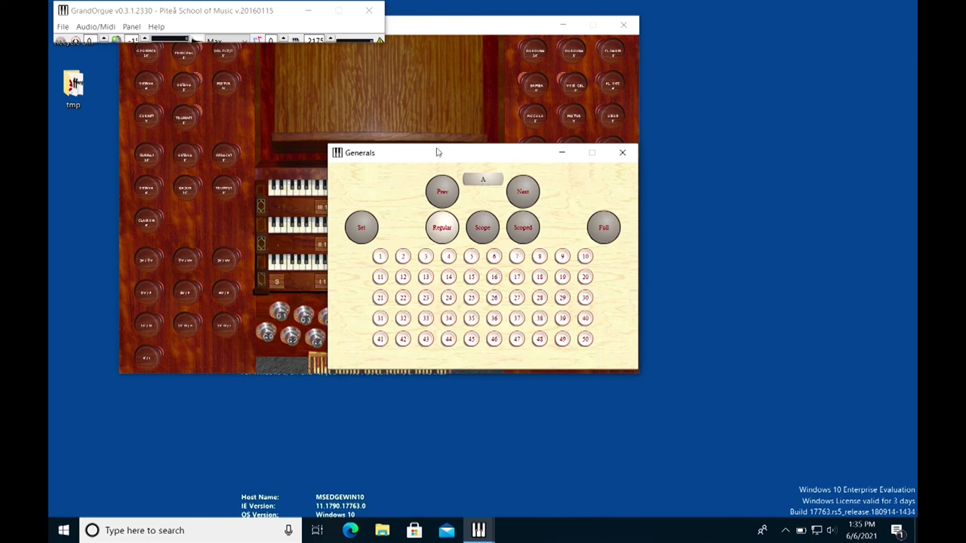
Pull a registration: a left-jamb stop, SV/MV coupler, Scharf, Kvinte, Clairon and Bourdon 8'
drag(417, 152, 655, 230)
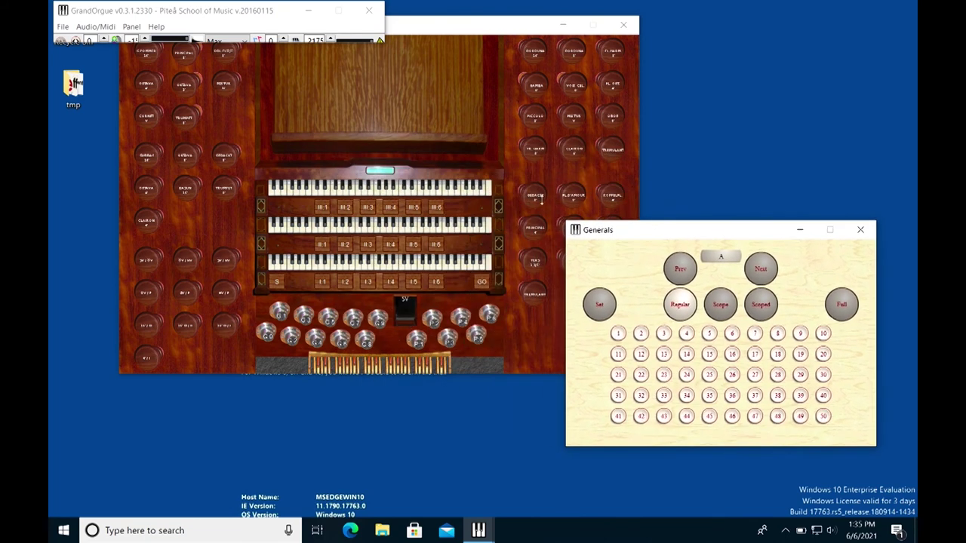
click(186, 57)
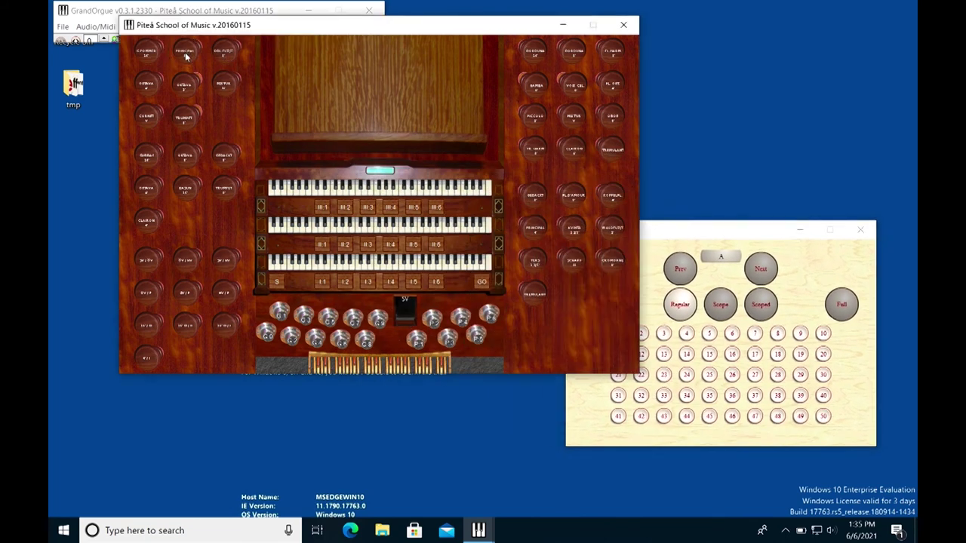
click(188, 156)
click(189, 262)
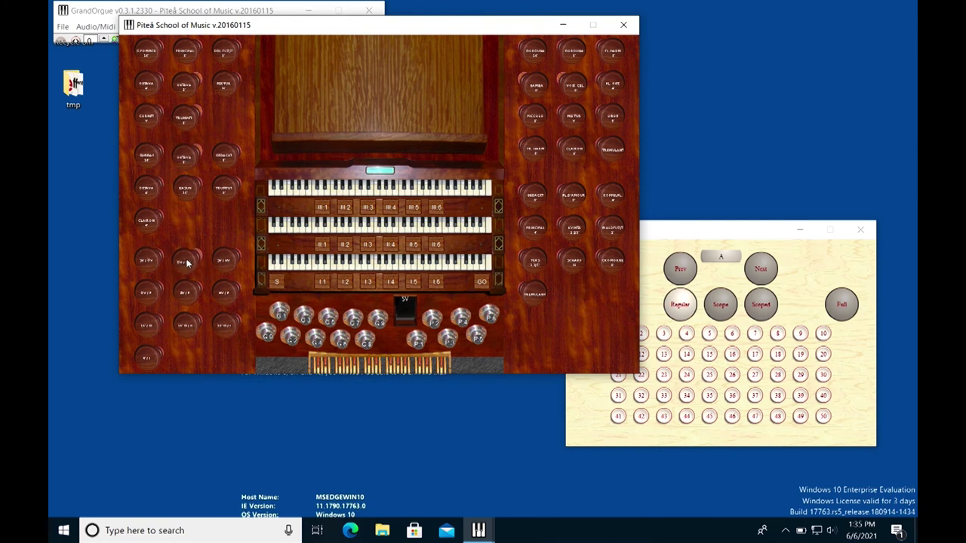
click(573, 262)
click(574, 229)
click(575, 149)
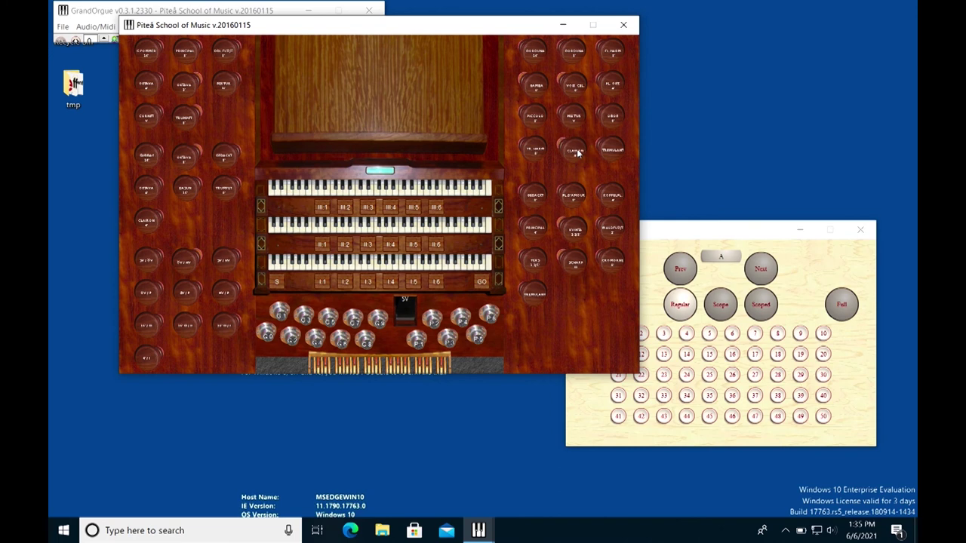
click(574, 56)
Store the current registration on general piston 1 using Set
click(735, 239)
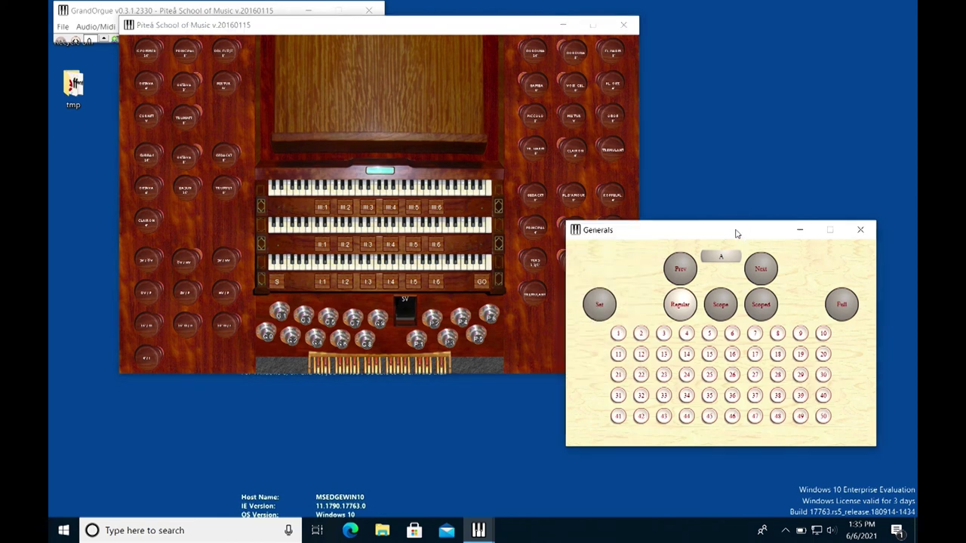
click(600, 308)
click(617, 333)
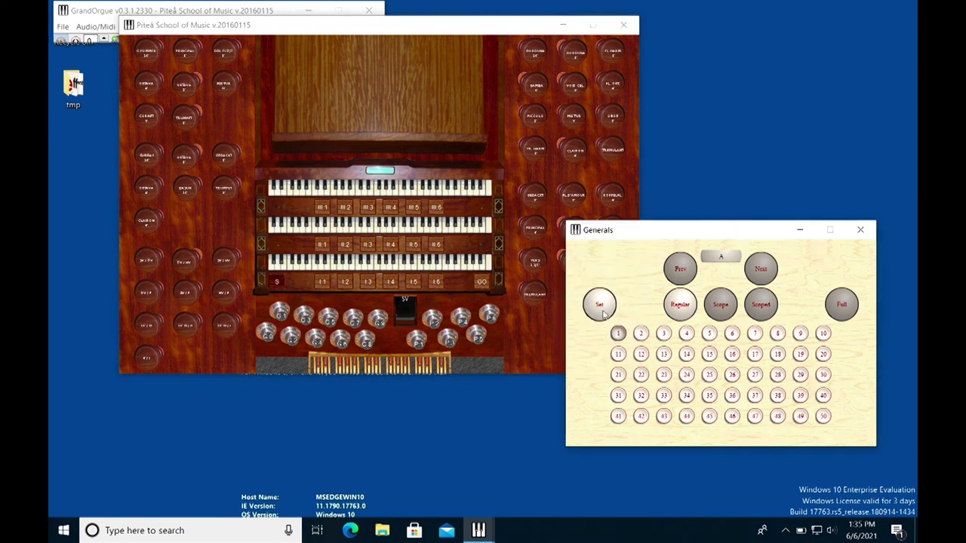
click(601, 305)
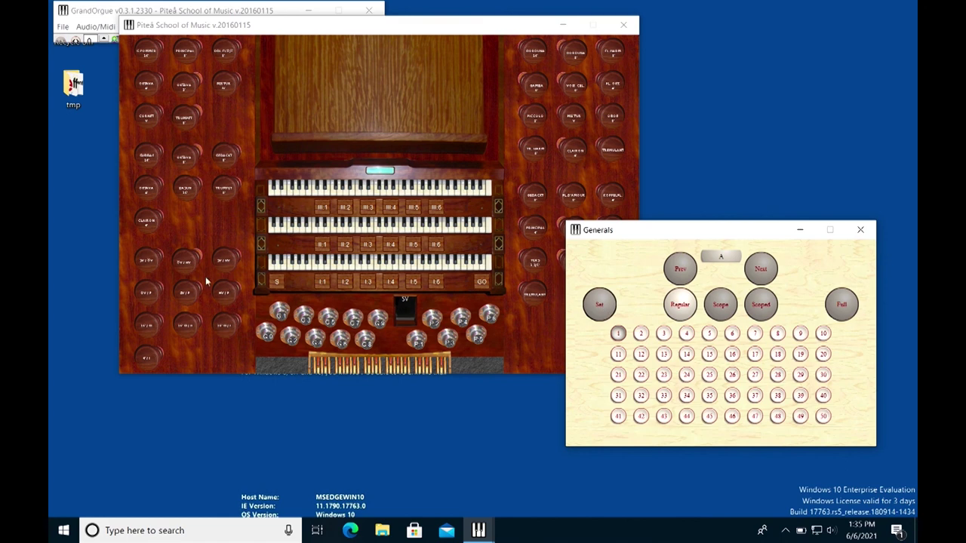
Add the Piccolo, store it on general piston 2, and close the Generals panel
click(146, 298)
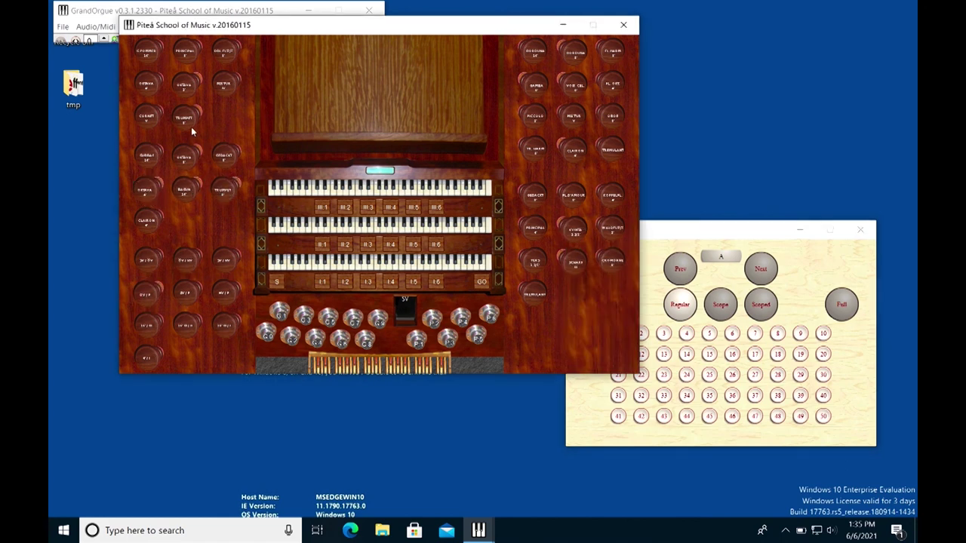
click(534, 117)
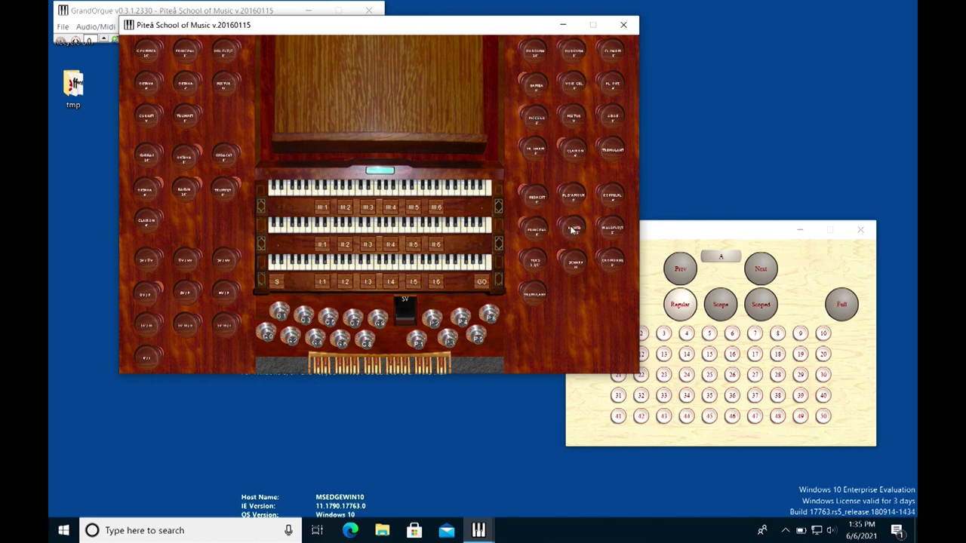
click(685, 228)
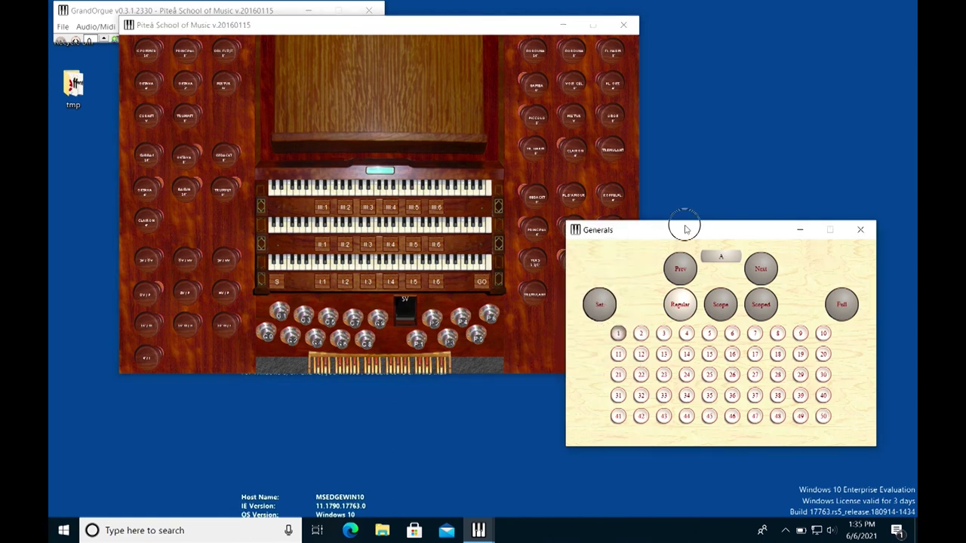
click(598, 306)
click(641, 333)
click(601, 307)
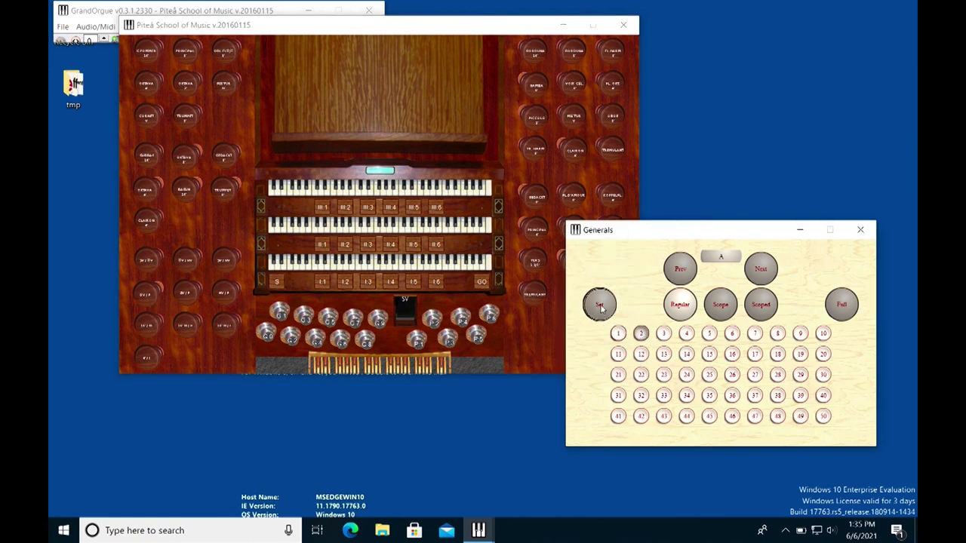
click(600, 305)
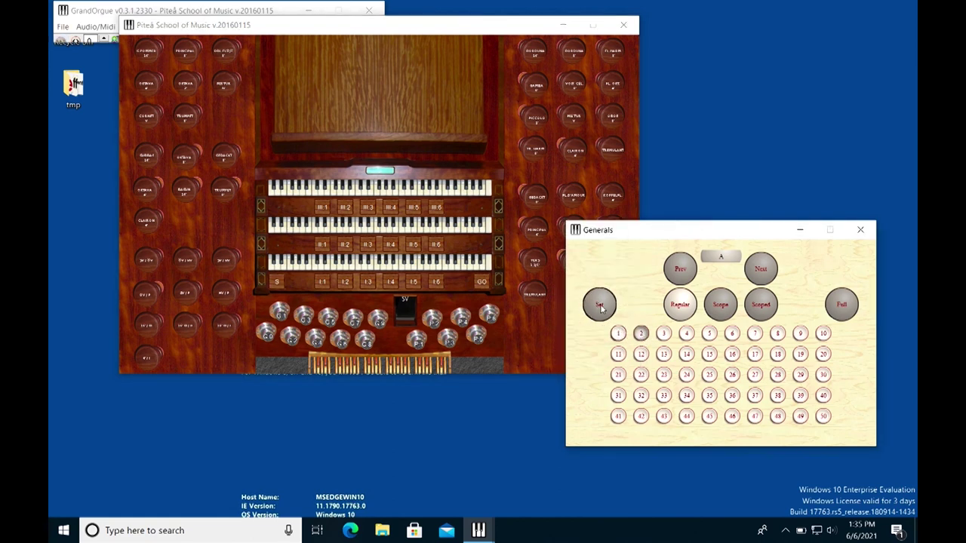
click(862, 231)
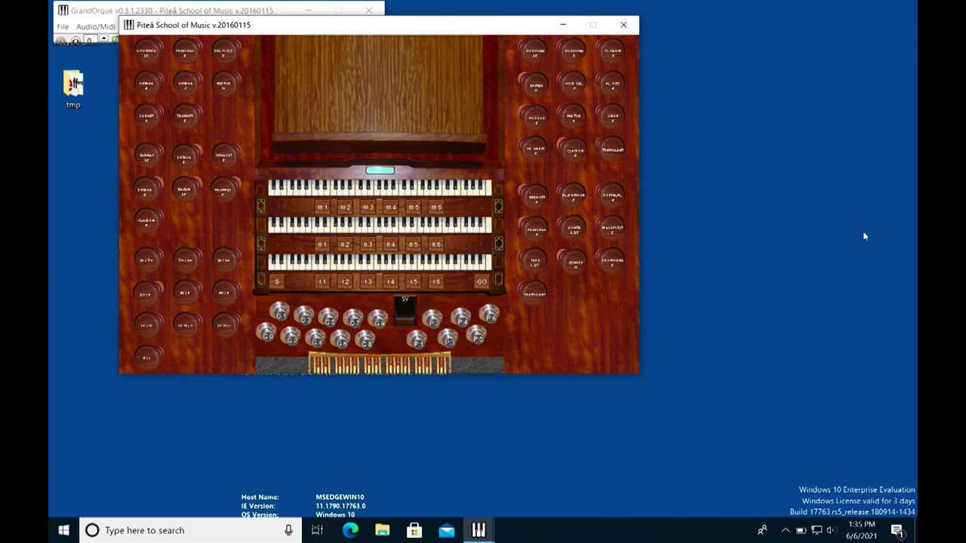
Save the Piteå organ's settings and combinations with File > Save
click(62, 27)
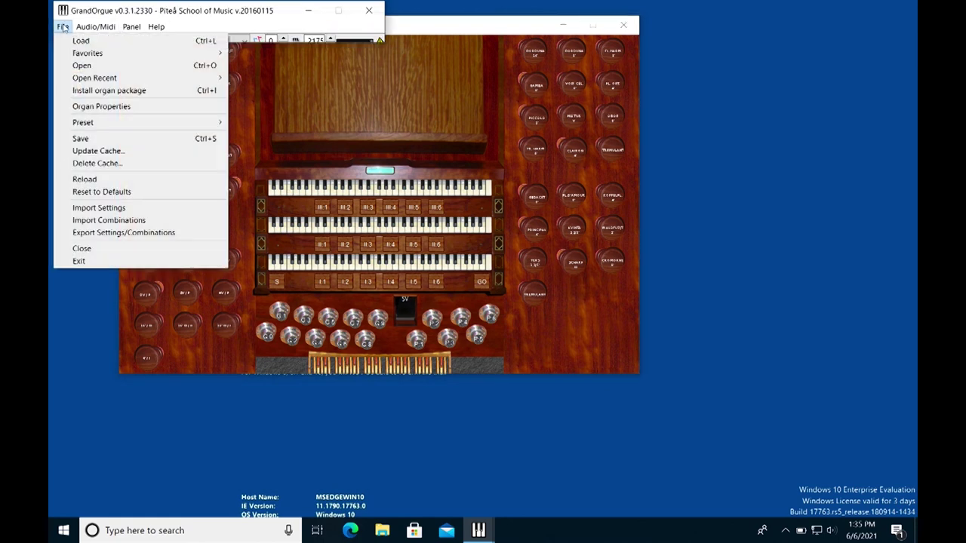
click(92, 138)
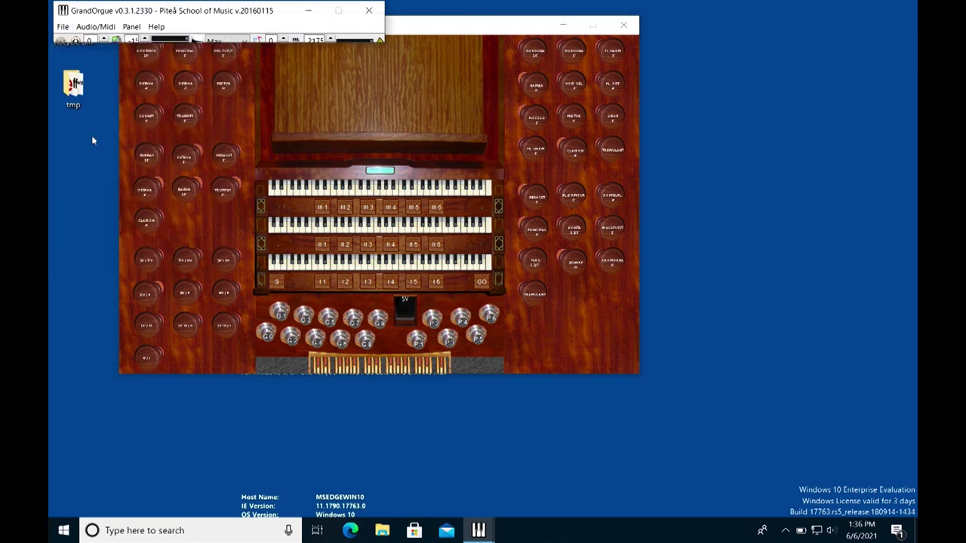